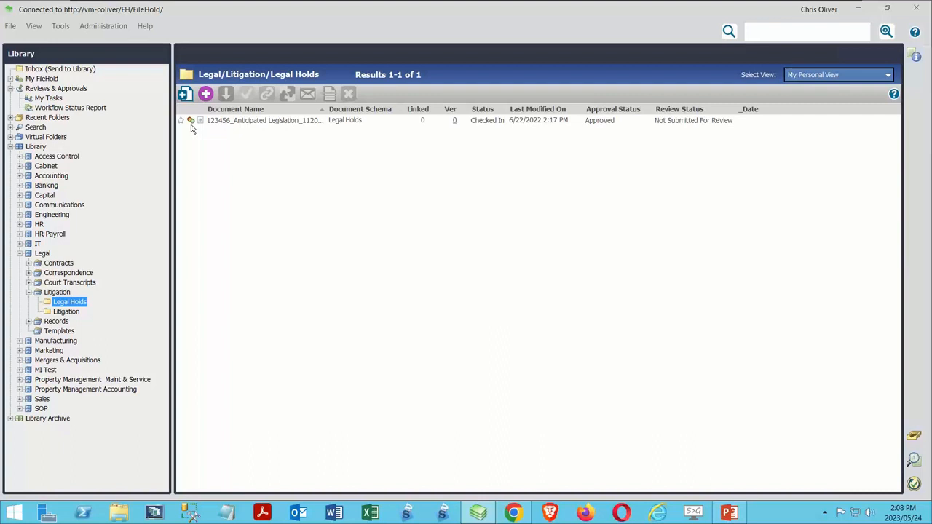
Step: Examine the metadata of the anticipated legislation document in Legal Holds, open it for editing and cancel without changes
{"action": "left_click", "coordinate": [225, 122]}
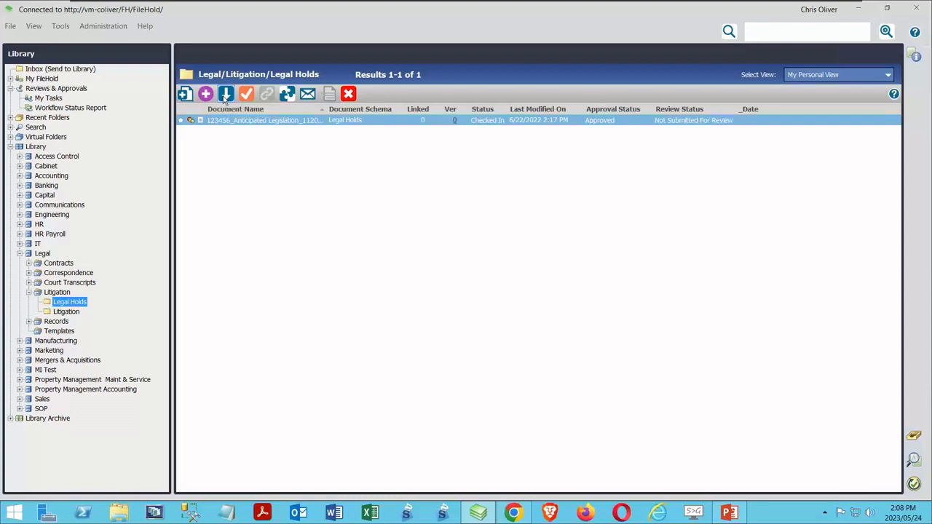
{"action": "left_click", "coordinate": [915, 56]}
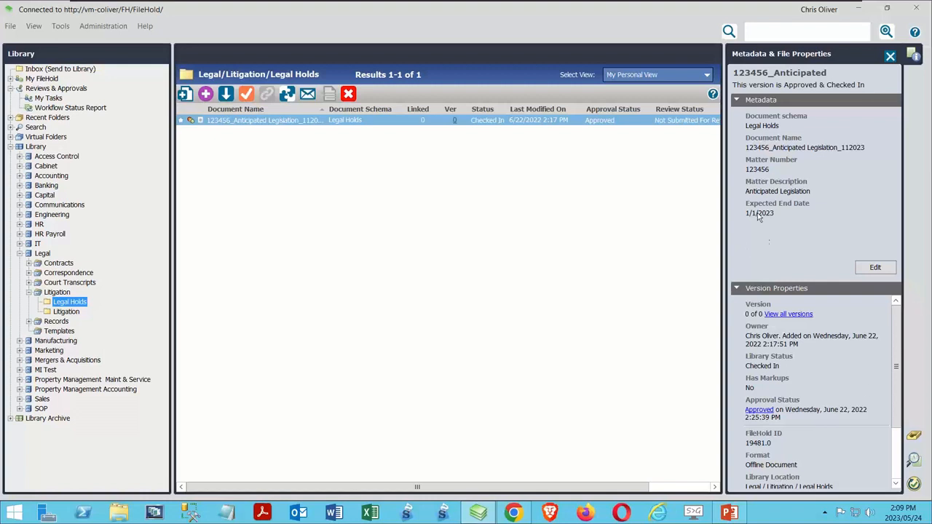
{"action": "left_click", "coordinate": [875, 268]}
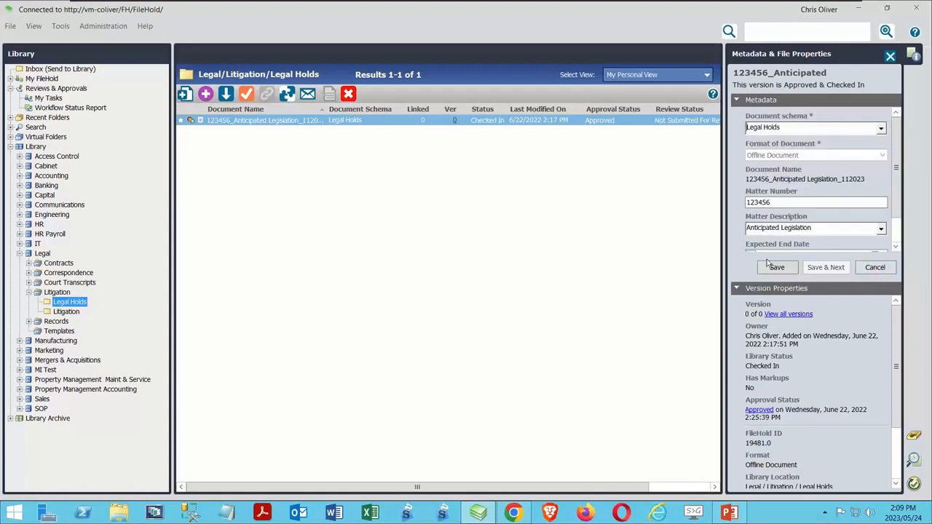
{"action": "left_click", "coordinate": [874, 267]}
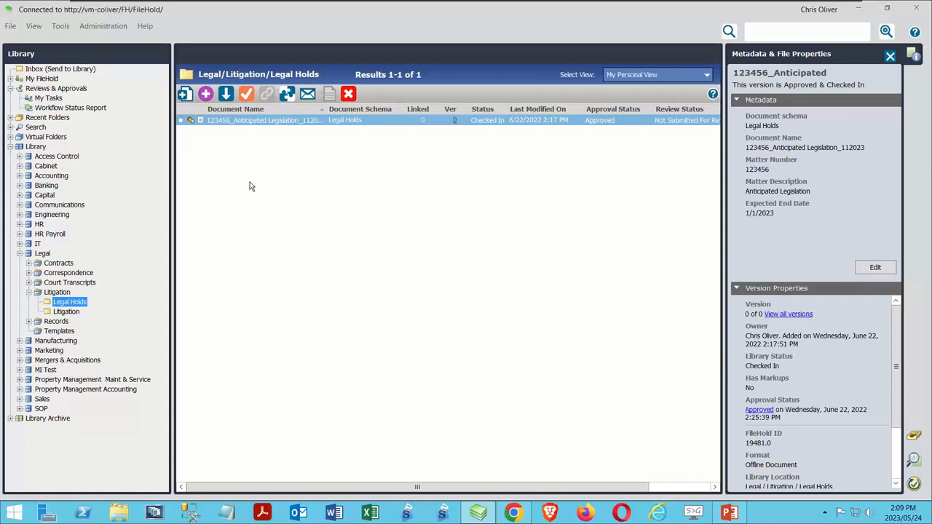
Step: Start a new document schema in the library configuration with the Offline Document format
{"action": "left_click", "coordinate": [110, 27]}
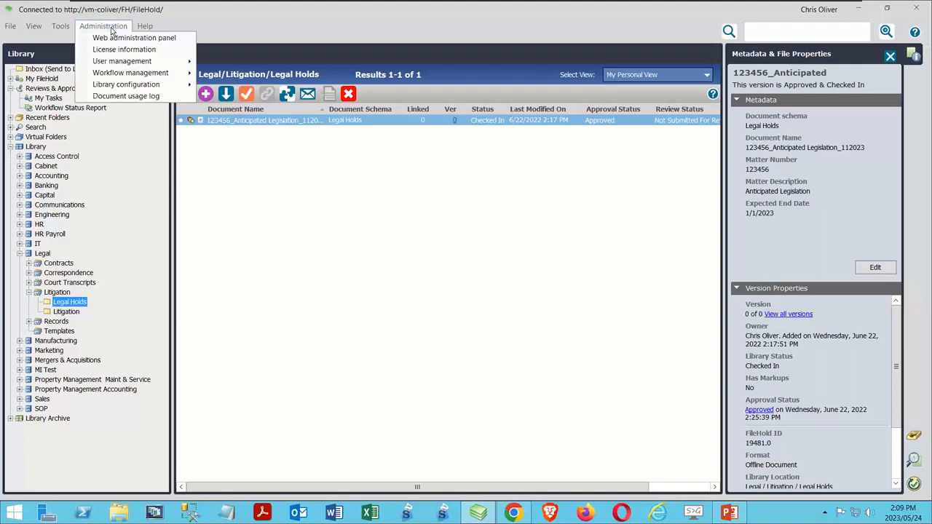
{"action": "mouse_move", "coordinate": [124, 88]}
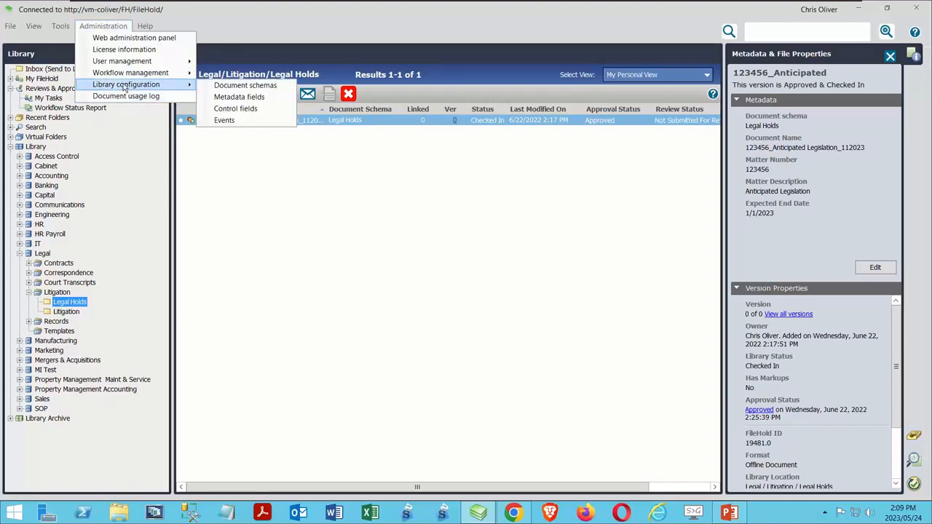
{"action": "left_click", "coordinate": [276, 85]}
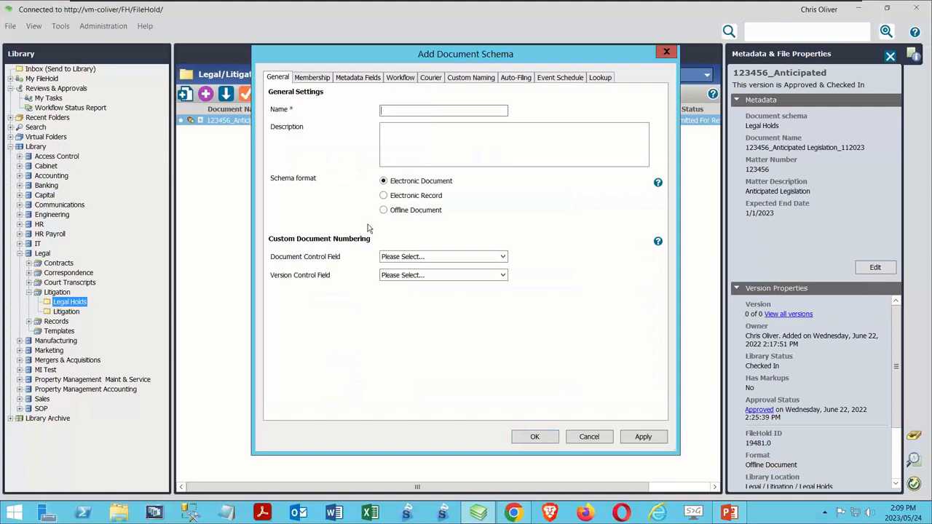
{"action": "left_click", "coordinate": [409, 212]}
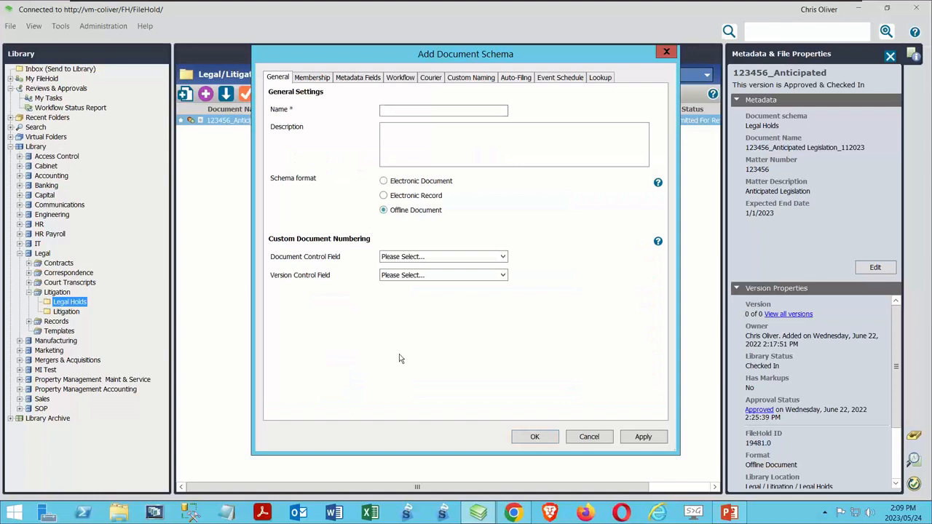
Step: Name the new document schema "Webinar Reflections"
{"action": "left_click", "coordinate": [399, 109]}
{"action": "type", "text": "Webinar R"}
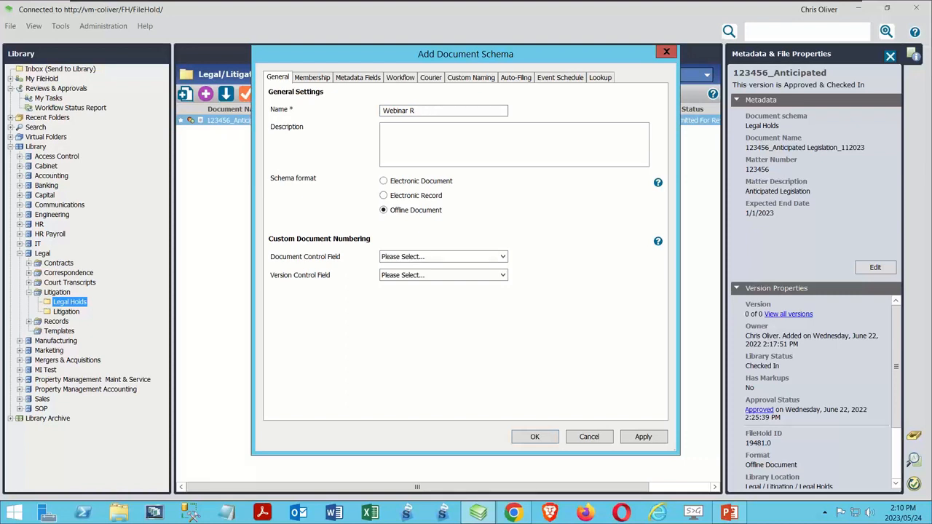
{"action": "type", "text": "eflections"}
Step: Add the Date and Notes fields from the global metadata list to the new schema
{"action": "left_click", "coordinate": [313, 78]}
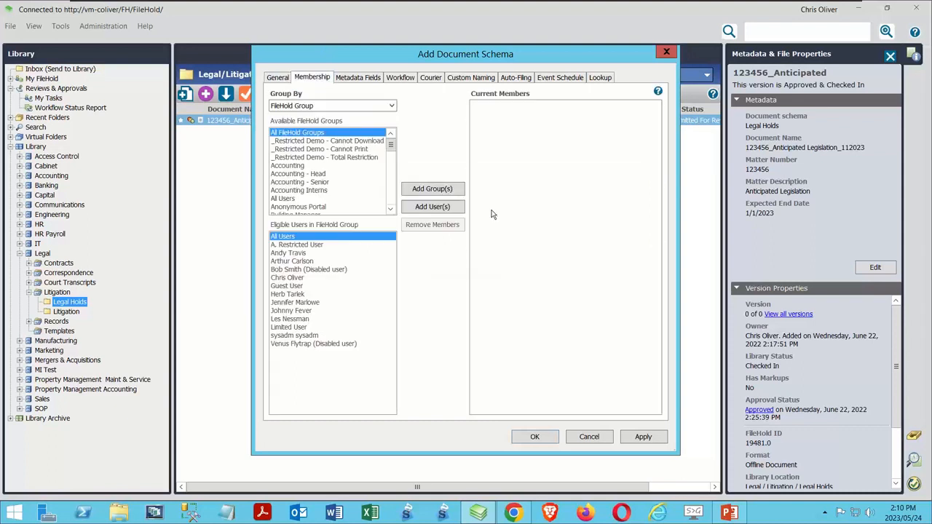
{"action": "left_click", "coordinate": [355, 79]}
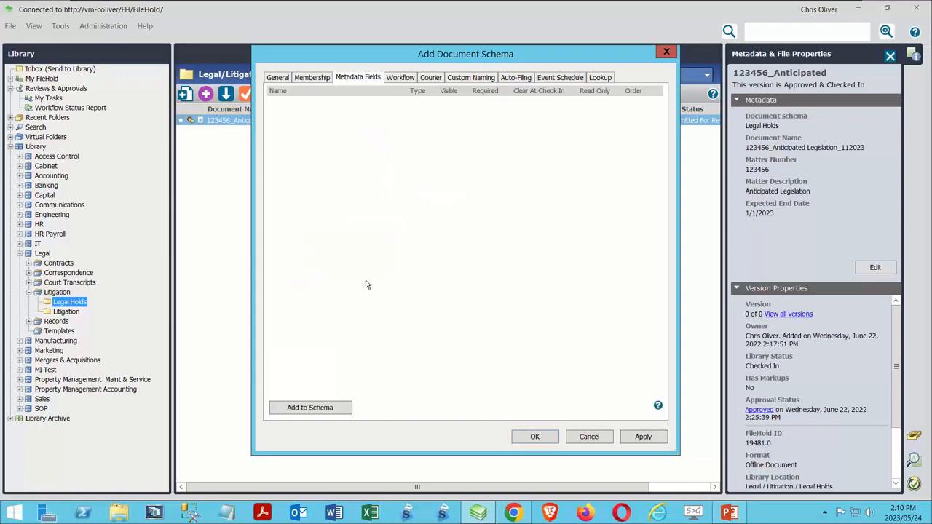
{"action": "left_click", "coordinate": [313, 405]}
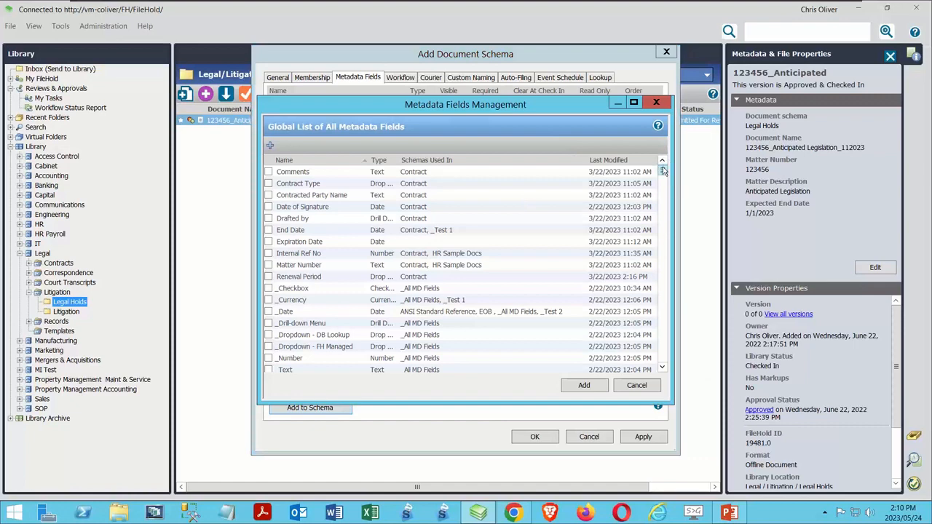
{"action": "left_click_drag", "start_coordinate": [663, 171], "coordinate": [663, 205]}
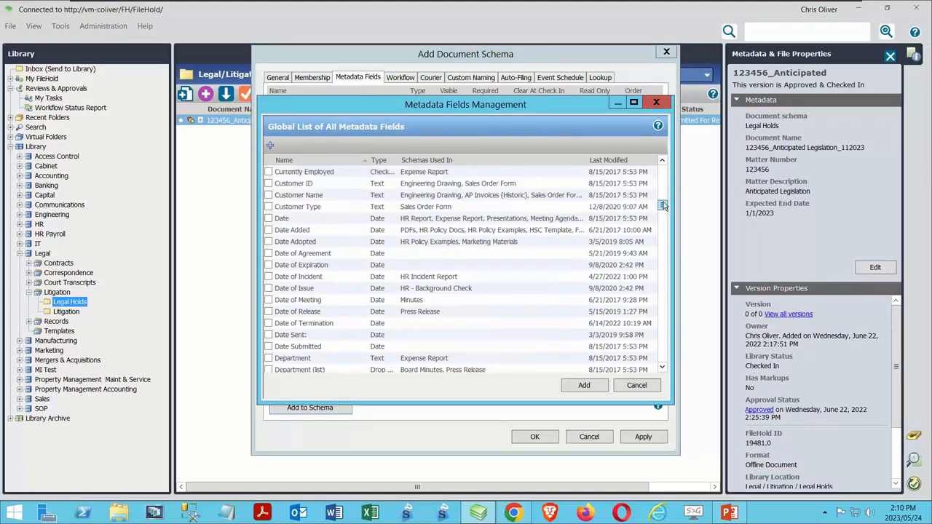
{"action": "left_click", "coordinate": [268, 219]}
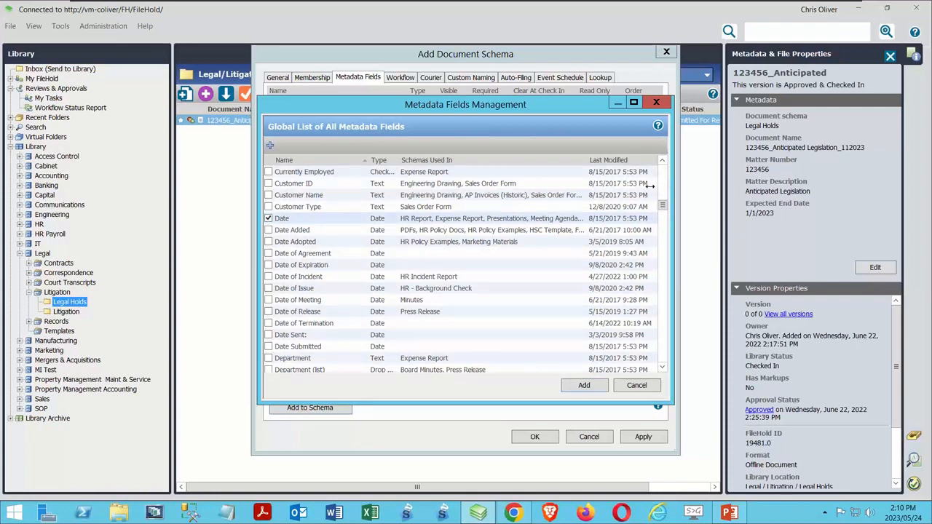
{"action": "left_click_drag", "start_coordinate": [663, 211], "coordinate": [647, 278]}
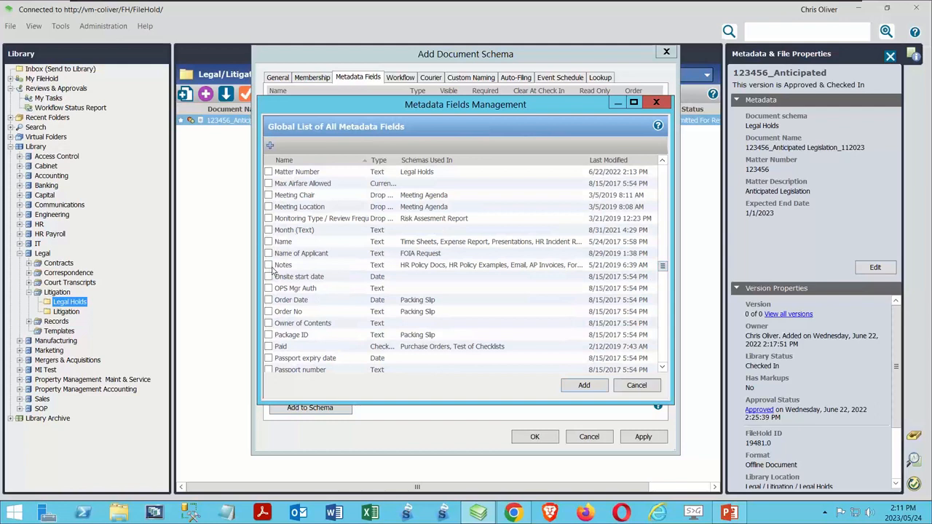
{"action": "left_click", "coordinate": [569, 386]}
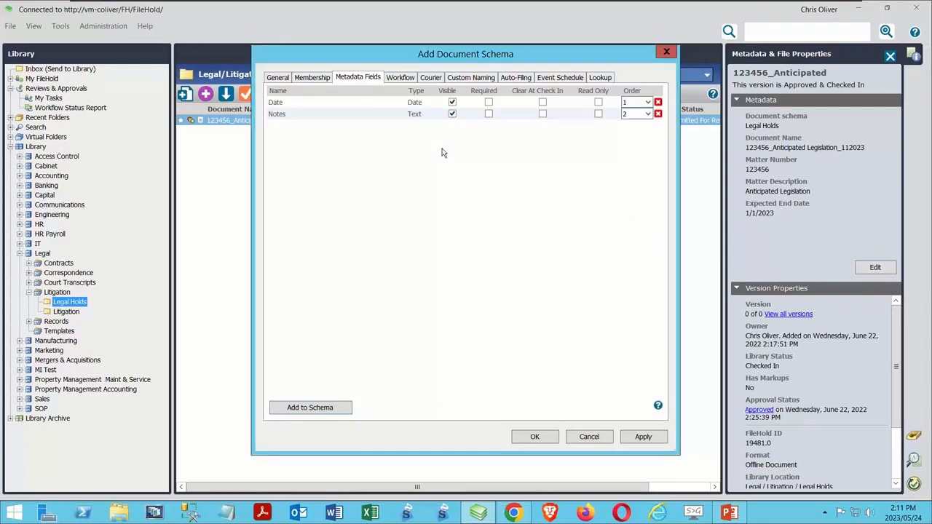
Step: Turn on automatic file renaming for the schema, with a naming pattern of Date followed by Notes
{"action": "left_click", "coordinate": [402, 77]}
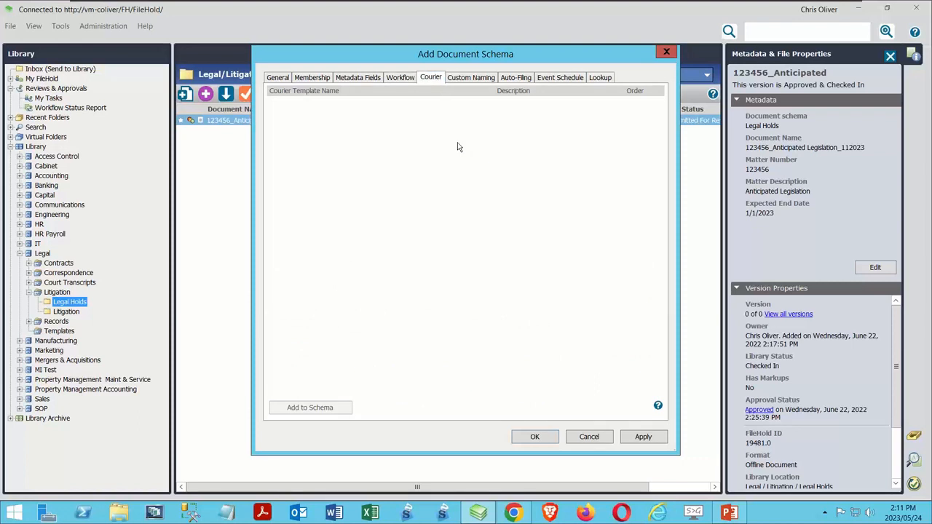
{"action": "left_click", "coordinate": [452, 81]}
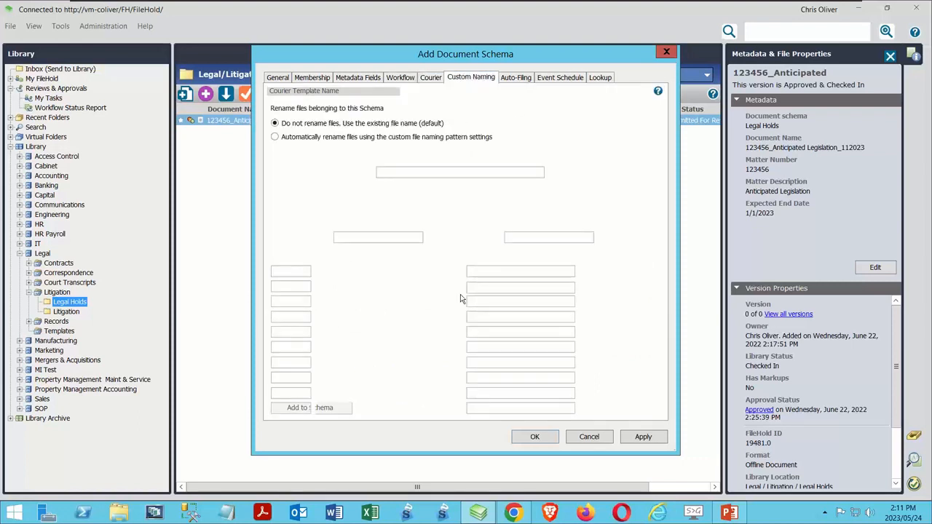
{"action": "left_click", "coordinate": [274, 137]}
{"action": "left_click", "coordinate": [416, 271]}
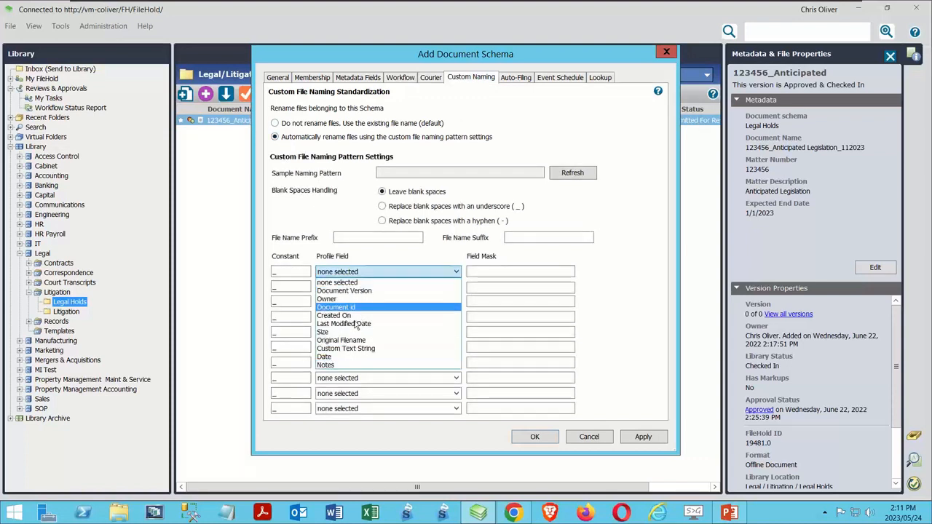
{"action": "left_click", "coordinate": [333, 356]}
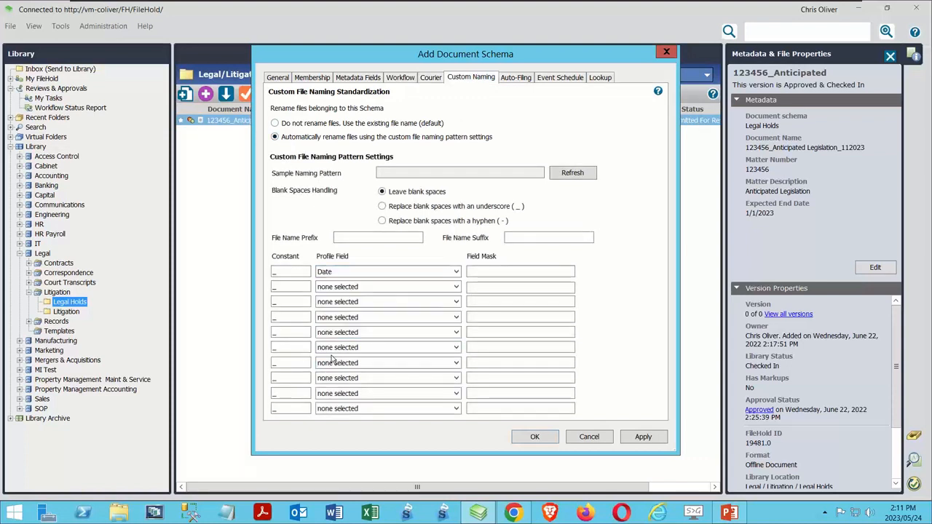
{"action": "left_click", "coordinate": [374, 287]}
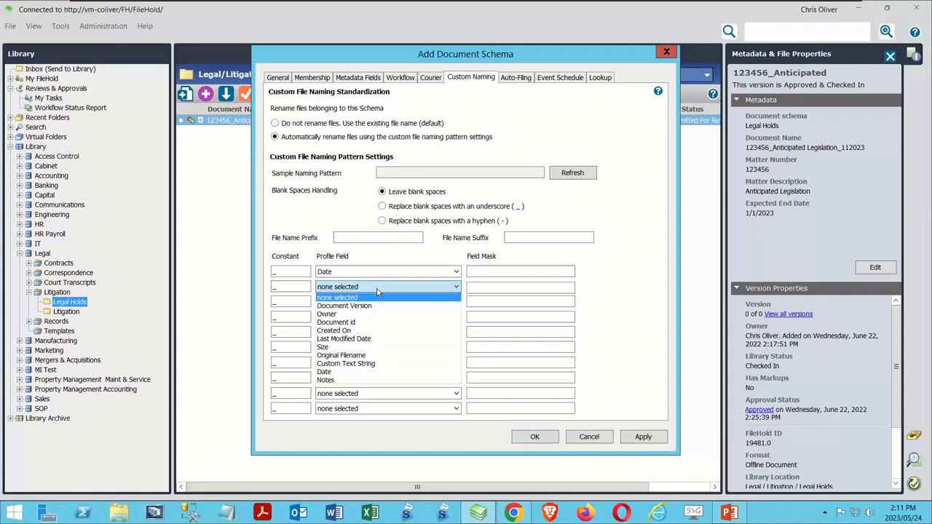
{"action": "left_click", "coordinate": [356, 380]}
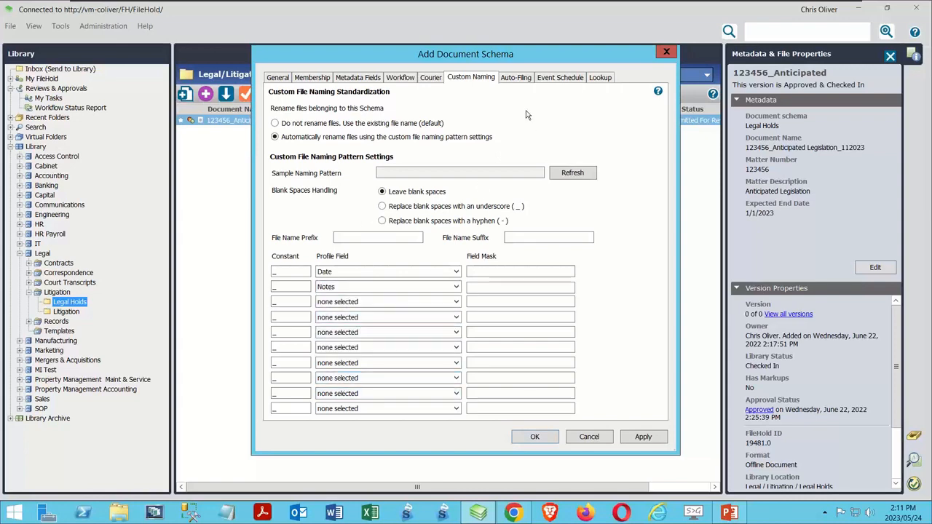
Step: Review the schema's auto-filing, event schedule and lookup settings, save the schema and close the schema management
{"action": "left_click", "coordinate": [519, 78]}
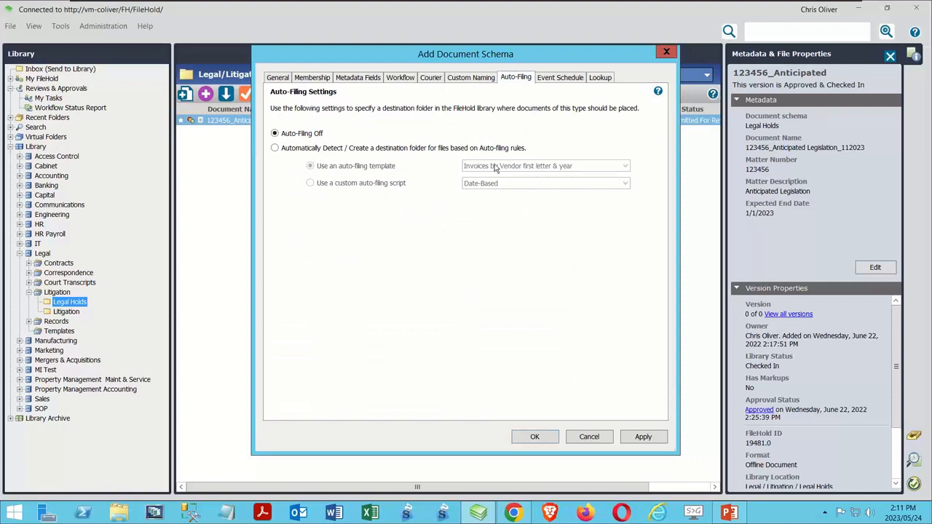
{"action": "left_click", "coordinate": [557, 78]}
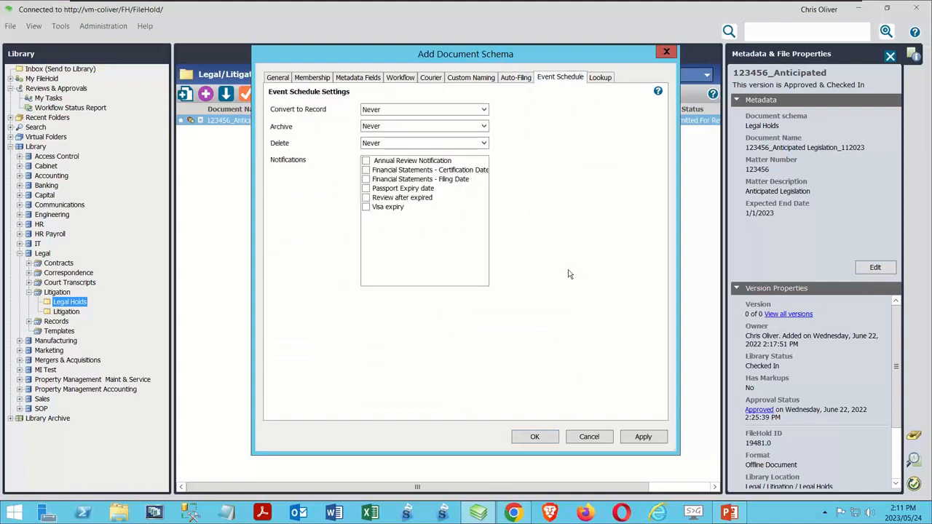
{"action": "left_click", "coordinate": [598, 79]}
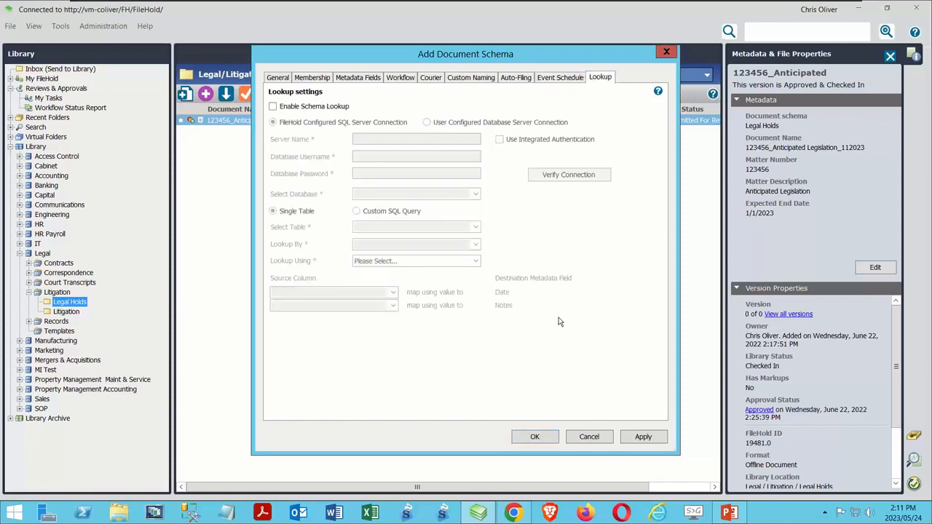
{"action": "left_click", "coordinate": [529, 440]}
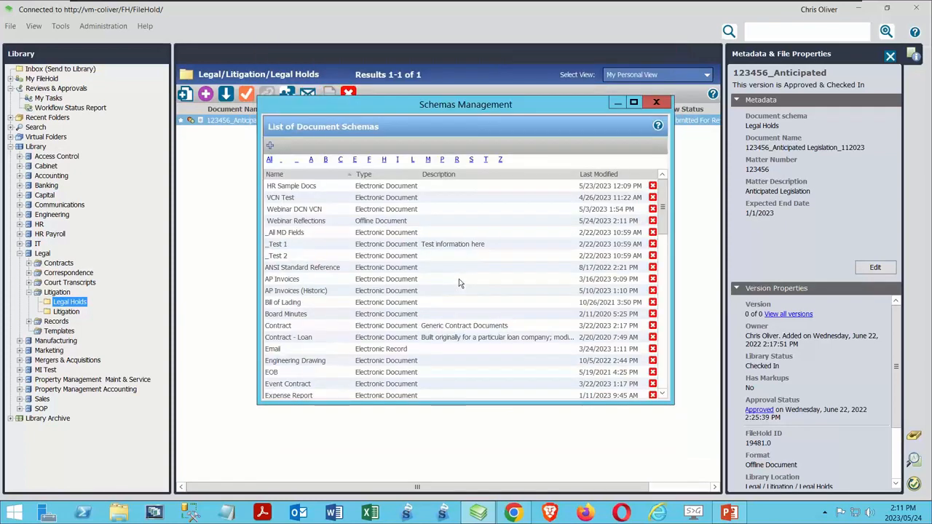
{"action": "left_click", "coordinate": [655, 103]}
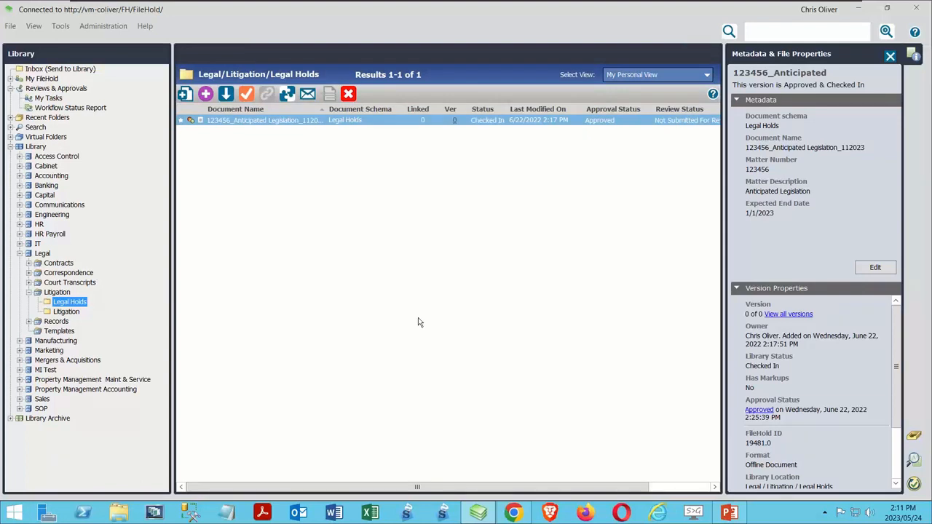
Step: Start an offline document in the Legal Holds folder, try the _Test 1 and _All MD Fields schemas, and cancel its metadata entry
{"action": "left_click", "coordinate": [205, 95]}
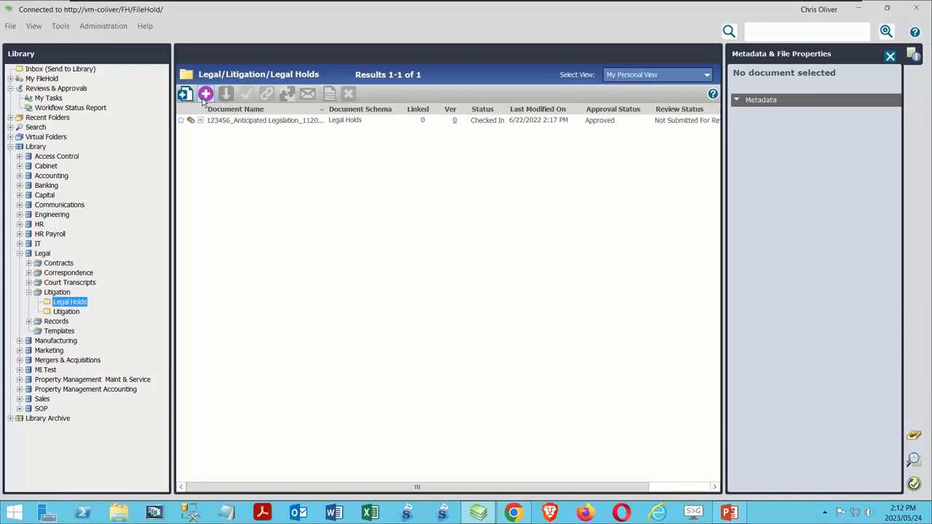
{"action": "left_click", "coordinate": [207, 95]}
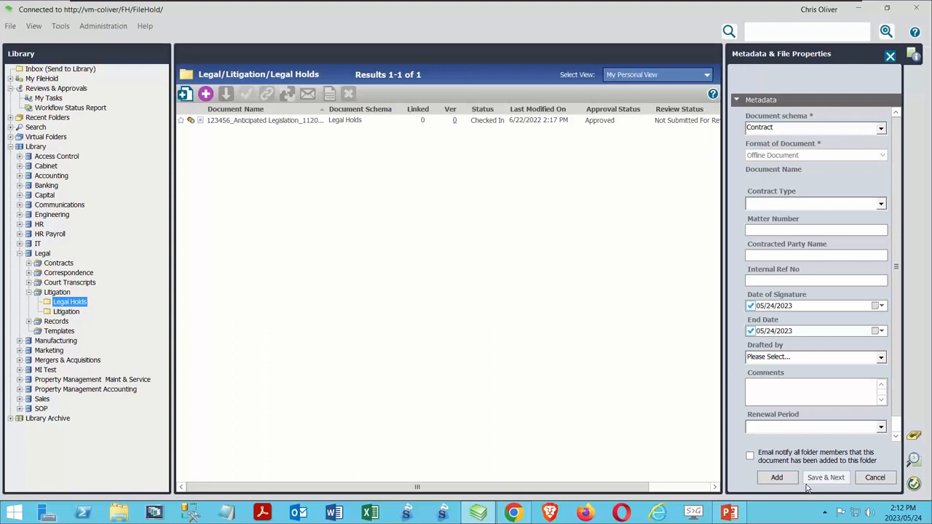
{"action": "left_click", "coordinate": [880, 128]}
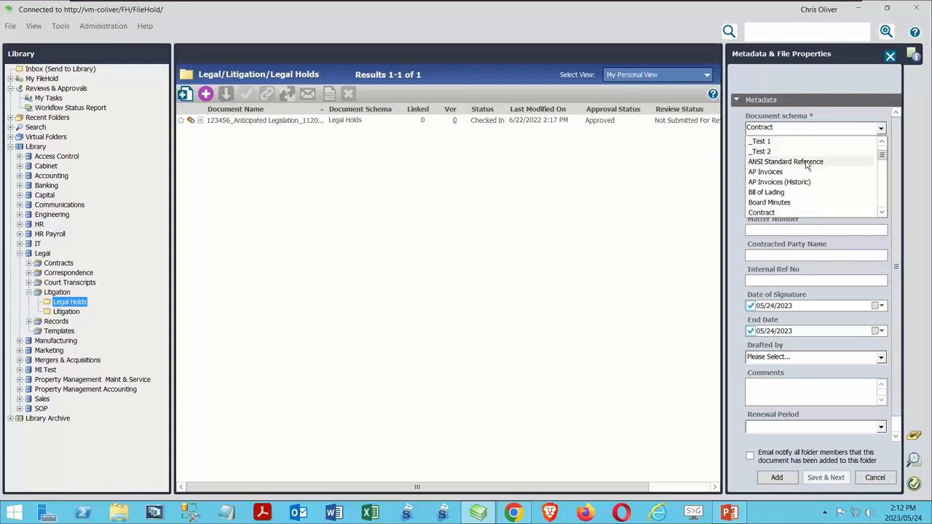
{"action": "left_click", "coordinate": [790, 141]}
{"action": "left_click", "coordinate": [889, 129]}
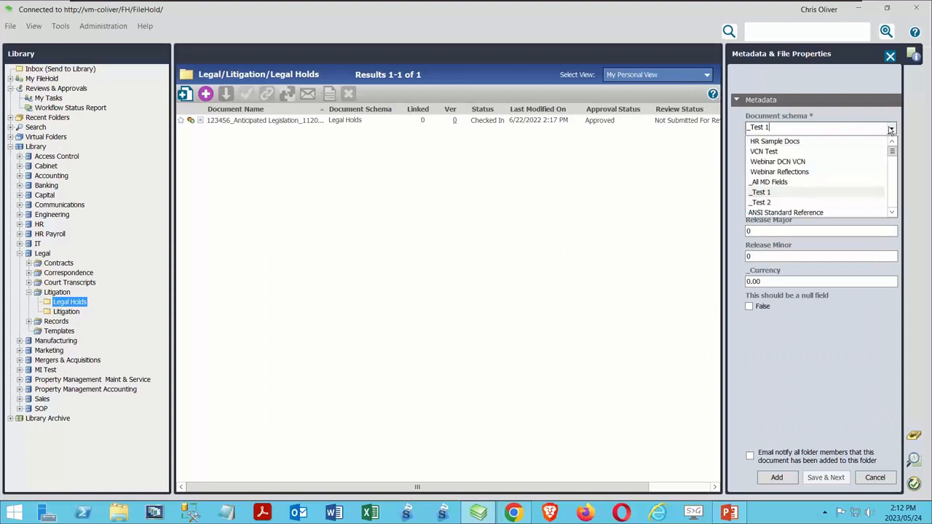
{"action": "left_click", "coordinate": [818, 174]}
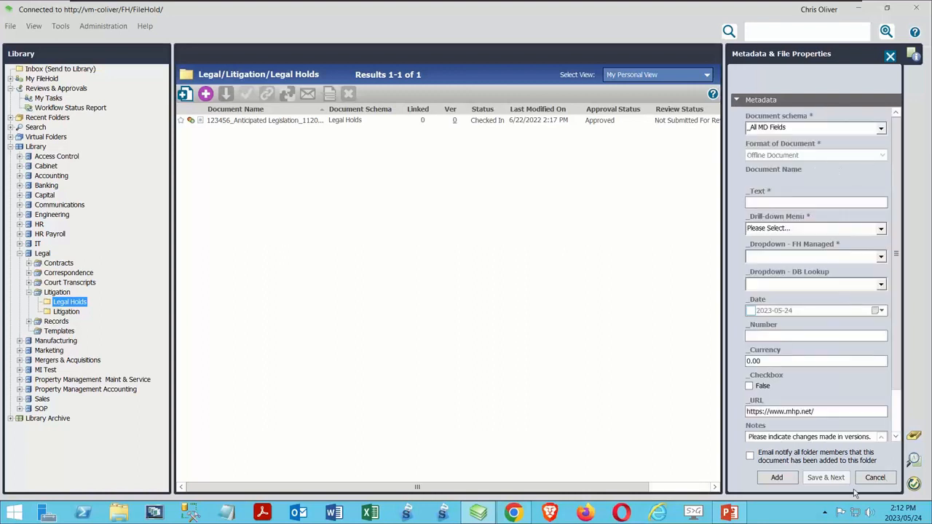
{"action": "left_click", "coordinate": [883, 477]}
Step: Refresh the library and assign the Webinar Reflections schema to the offline document waiting in the Inbox
{"action": "left_click", "coordinate": [10, 26]}
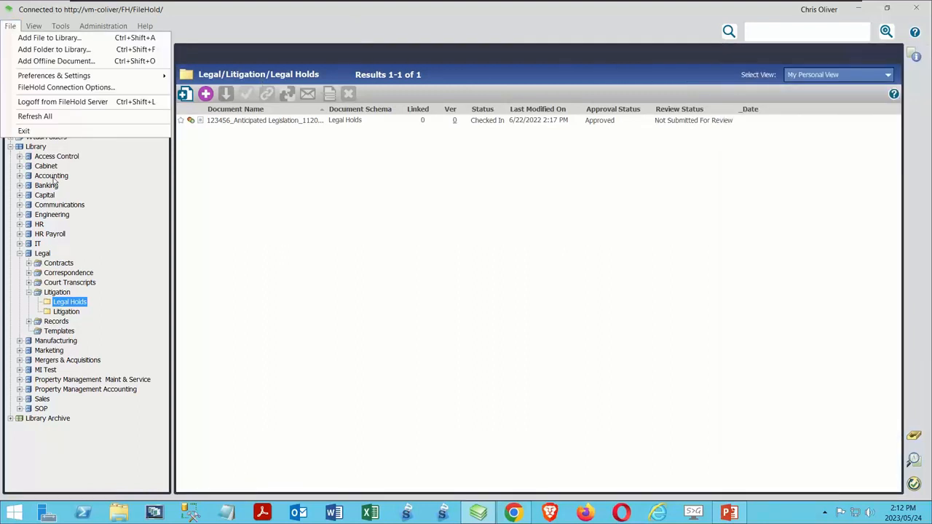
{"action": "left_click", "coordinate": [25, 114]}
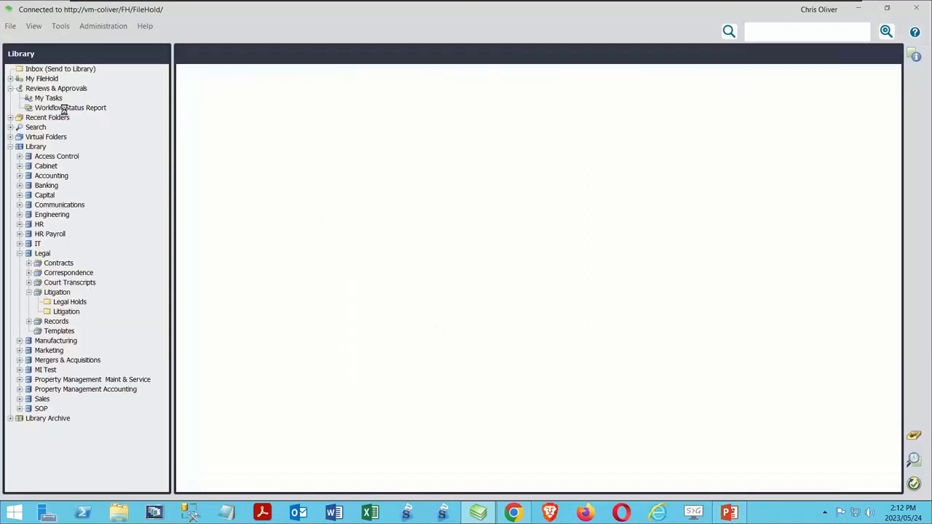
{"action": "left_click", "coordinate": [73, 68]}
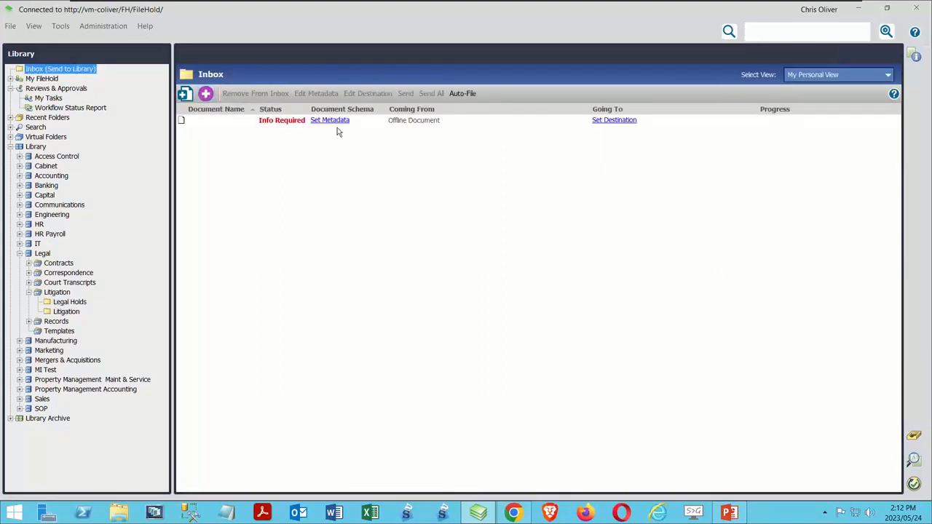
{"action": "left_click", "coordinate": [337, 121]}
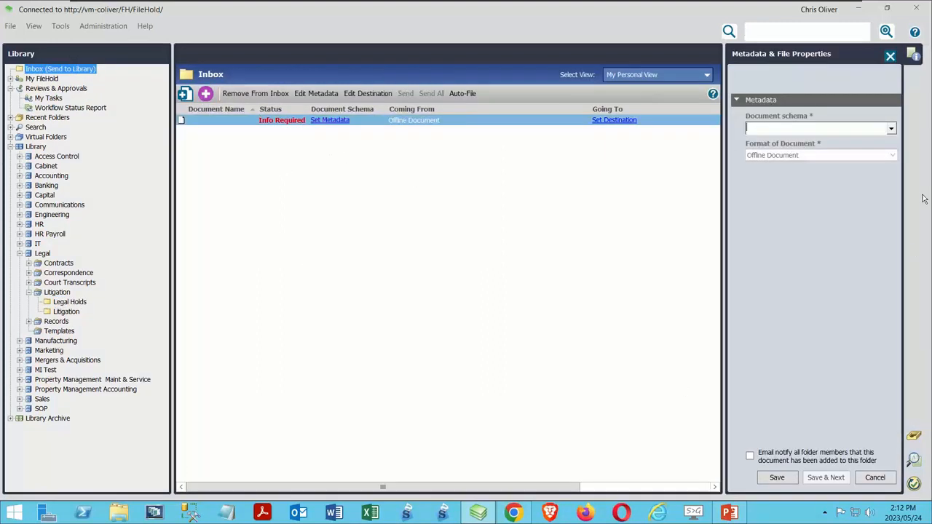
{"action": "left_click", "coordinate": [889, 129]}
{"action": "left_click", "coordinate": [786, 141]}
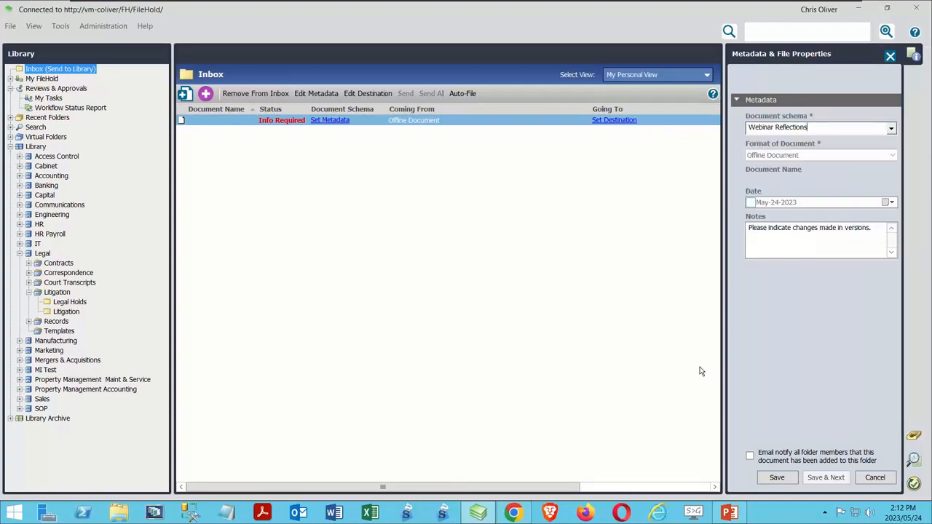
Step: Set the document's date to May-24-2023, replace the default notes with a short remark starting "Offline documents", and save the metadata
{"action": "left_click", "coordinate": [749, 203]}
{"action": "left_click_drag", "start_coordinate": [874, 227], "coordinate": [653, 225]}
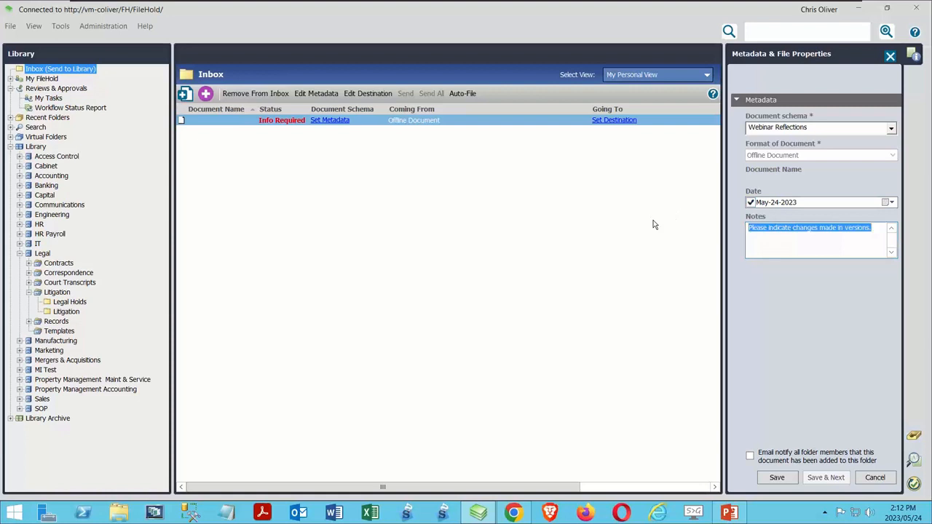
{"action": "type", "text": "Offline docu"}
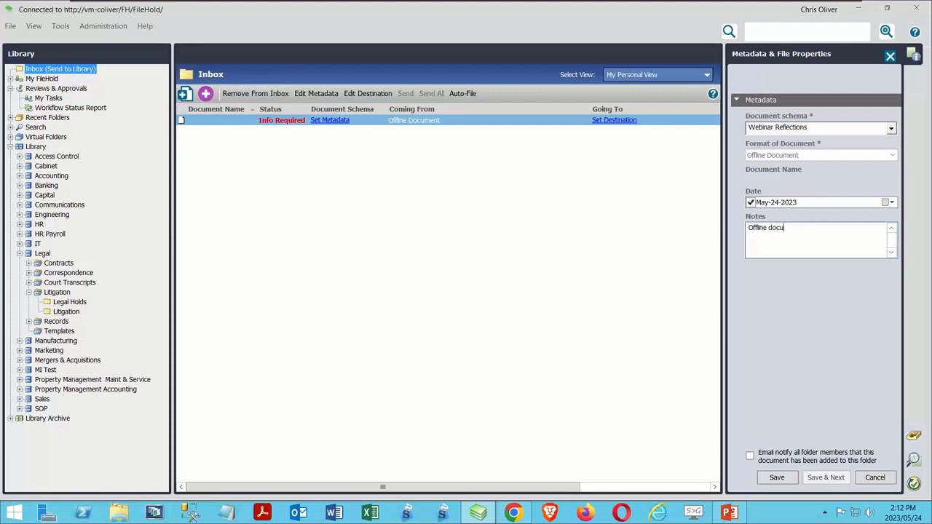
{"action": "type", "text": "ments. Chris is a bad typist."}
{"action": "left_click", "coordinate": [777, 477]}
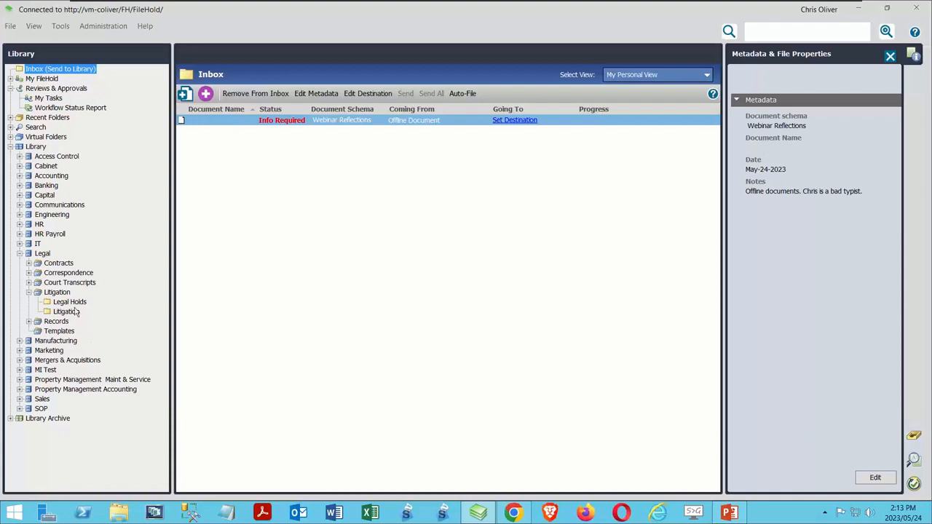
Step: Send the Inbox document to the Legal/Litigation/Legal Holds folder and view its properties there
{"action": "left_click", "coordinate": [515, 120]}
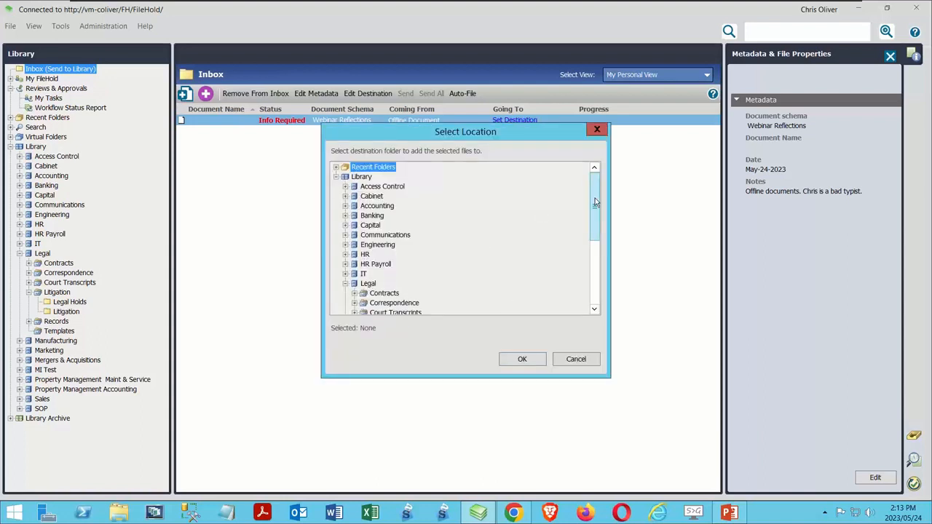
{"action": "left_click_drag", "start_coordinate": [593, 198], "coordinate": [593, 239]}
{"action": "left_click", "coordinate": [394, 246]}
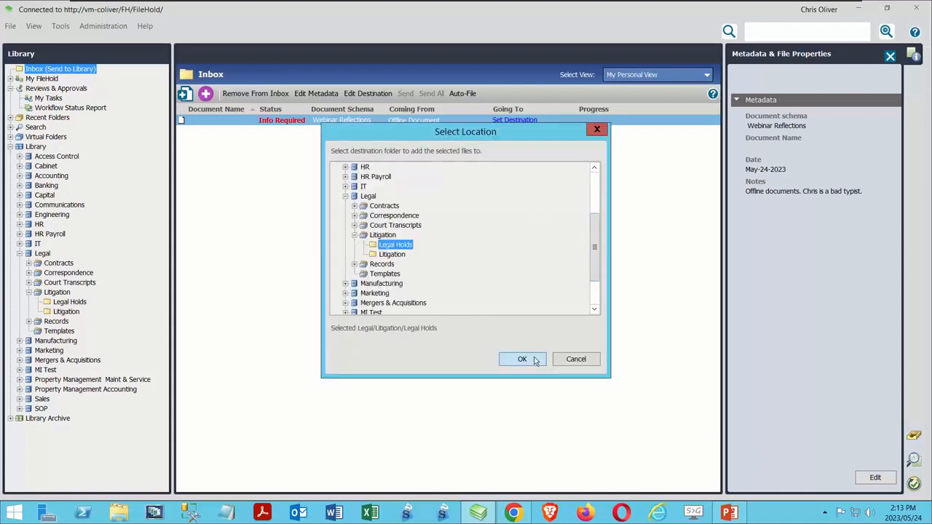
{"action": "left_click", "coordinate": [522, 358]}
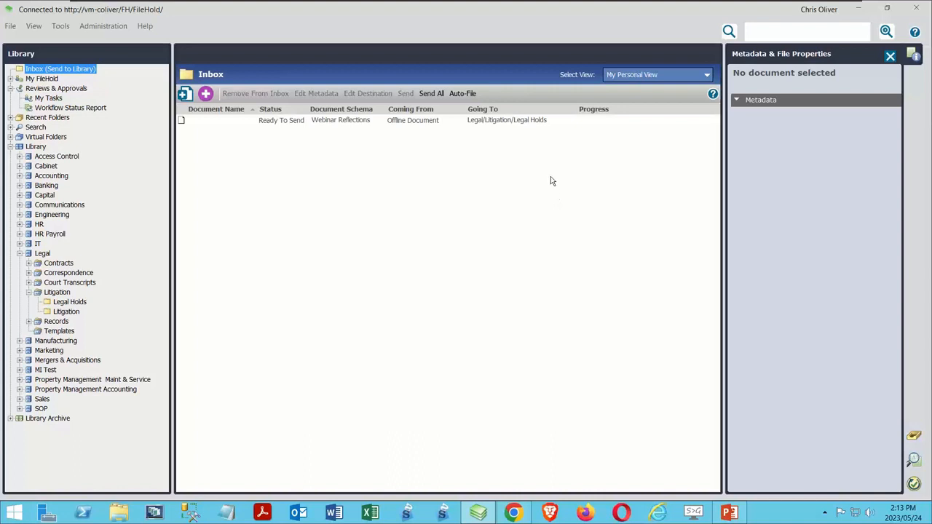
{"action": "left_click", "coordinate": [432, 94]}
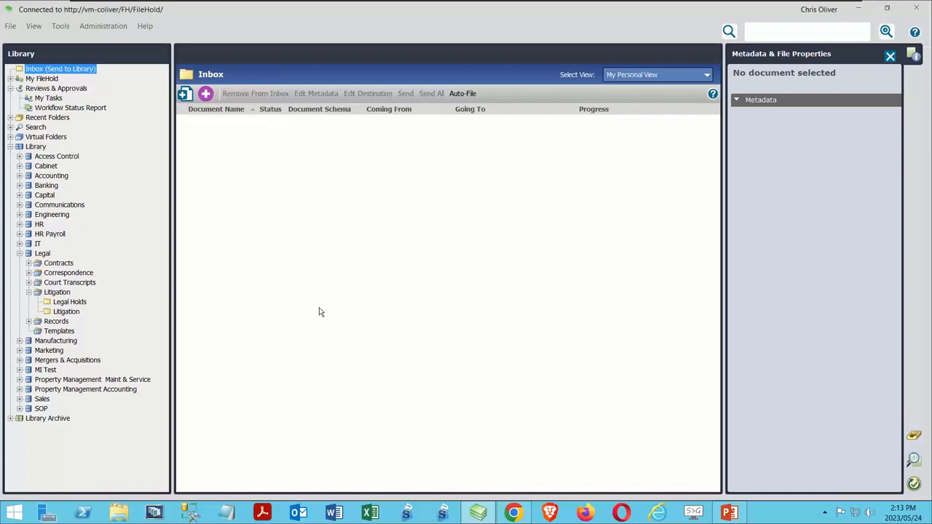
{"action": "left_click", "coordinate": [69, 302]}
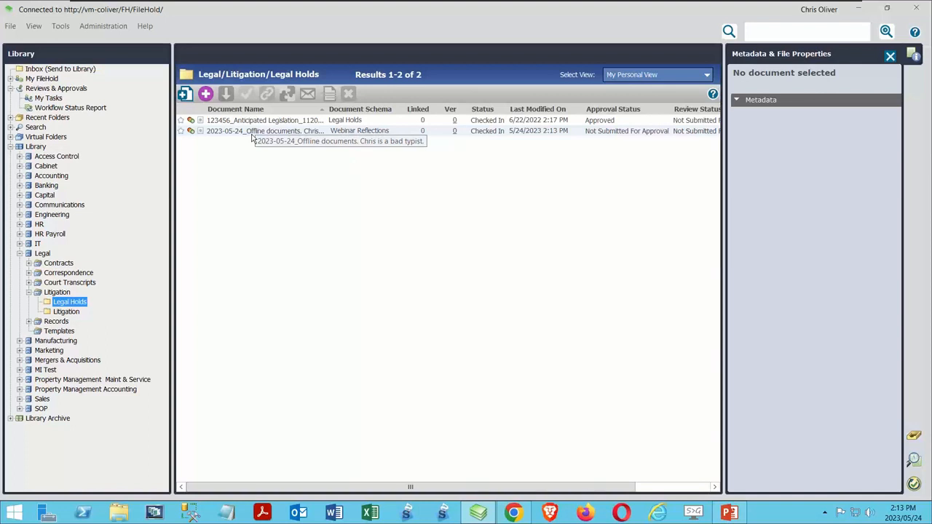
{"action": "left_click", "coordinate": [252, 134]}
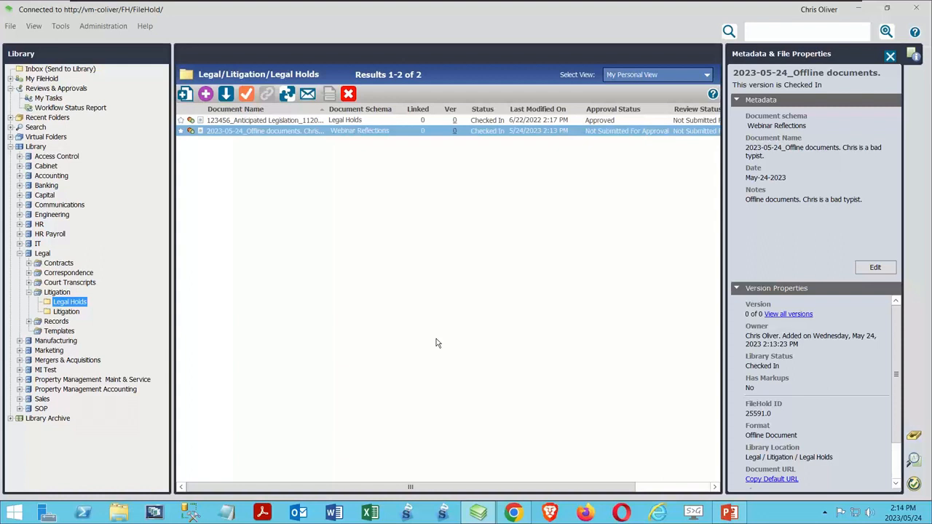
Step: Run an advanced search for documents whose Document Format equals Offline Document
{"action": "left_click", "coordinate": [46, 128]}
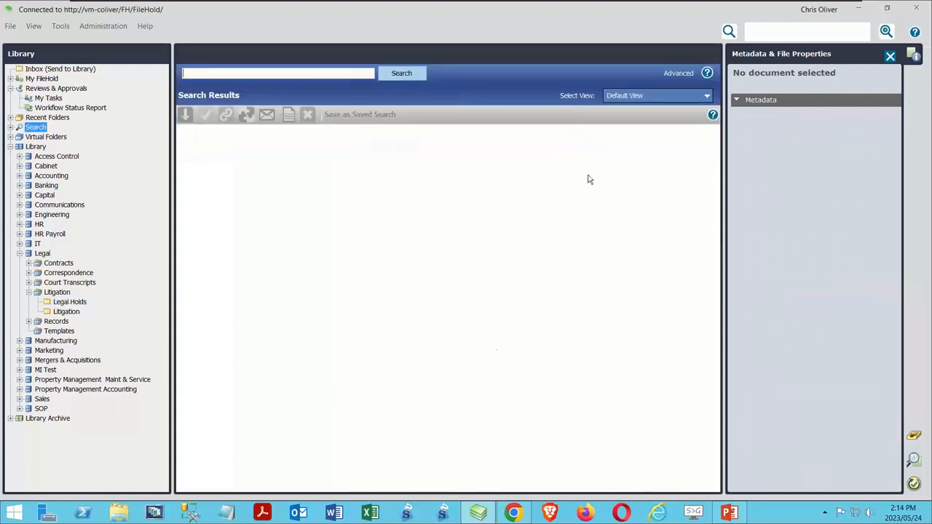
{"action": "left_click", "coordinate": [674, 73]}
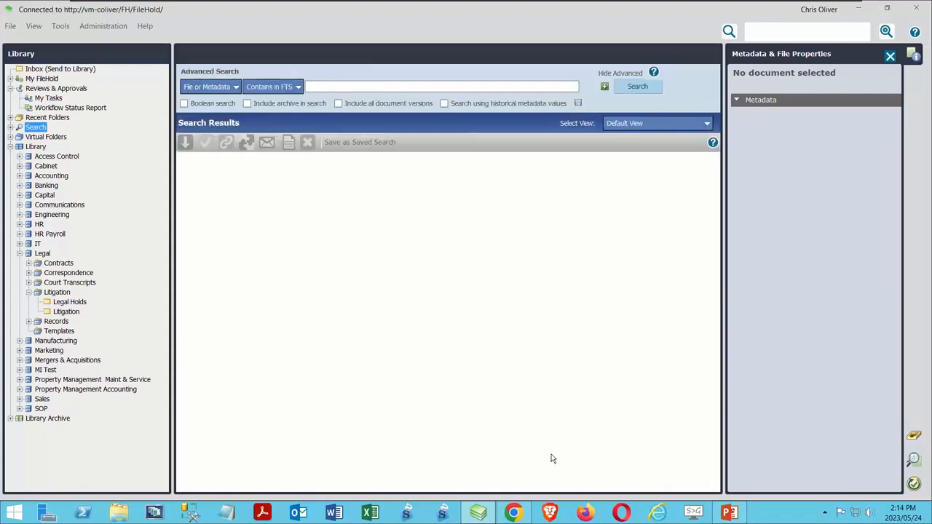
{"action": "left_click", "coordinate": [212, 87]}
{"action": "mouse_move", "coordinate": [252, 107]}
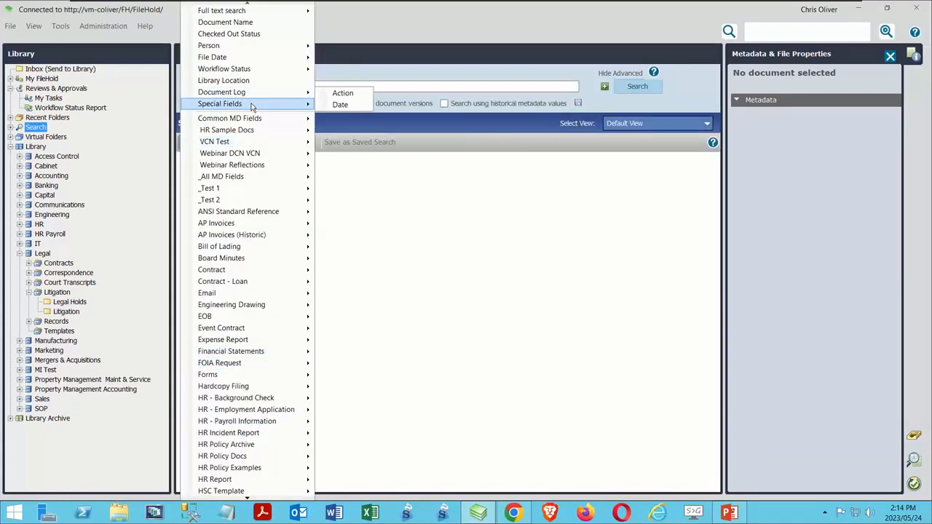
{"action": "left_click", "coordinate": [366, 210]}
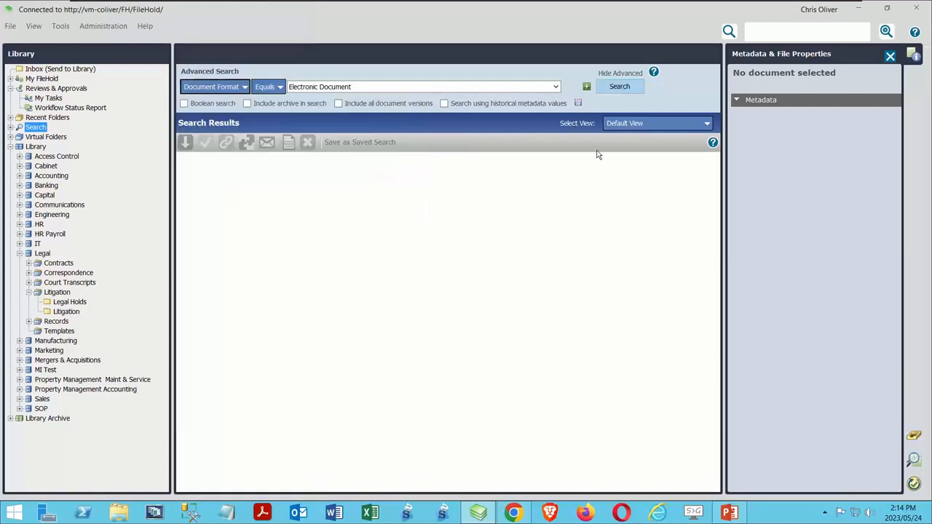
{"action": "left_click", "coordinate": [539, 87]}
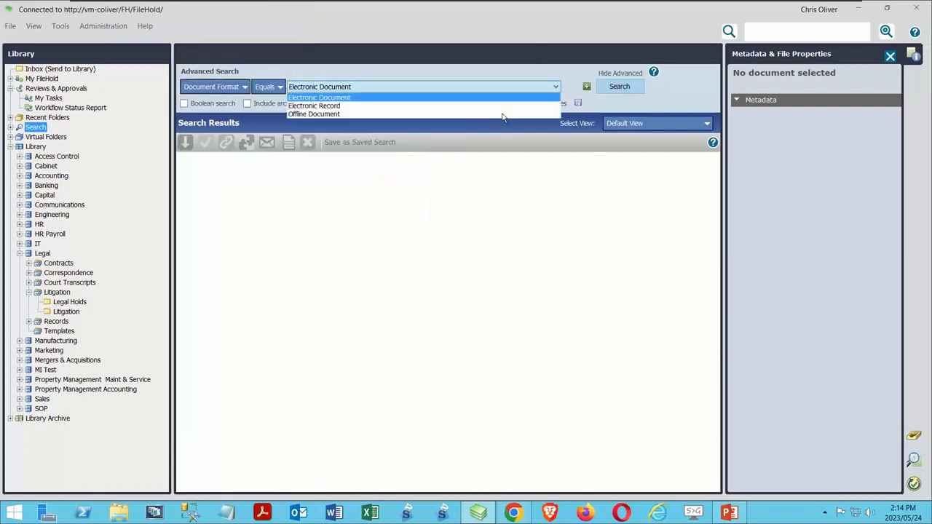
{"action": "left_click", "coordinate": [335, 115]}
{"action": "left_click", "coordinate": [639, 86]}
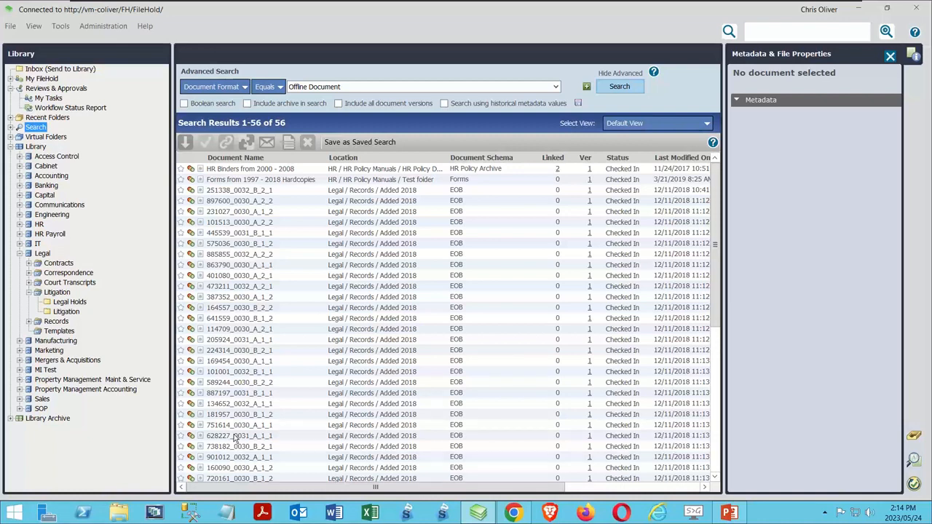
Step: Examine the metadata and version properties of HR Binders from 2000 - 2008 and Forms from 1997 - 2018 Hardcopies, and look through the remaining results
{"action": "left_click", "coordinate": [243, 170]}
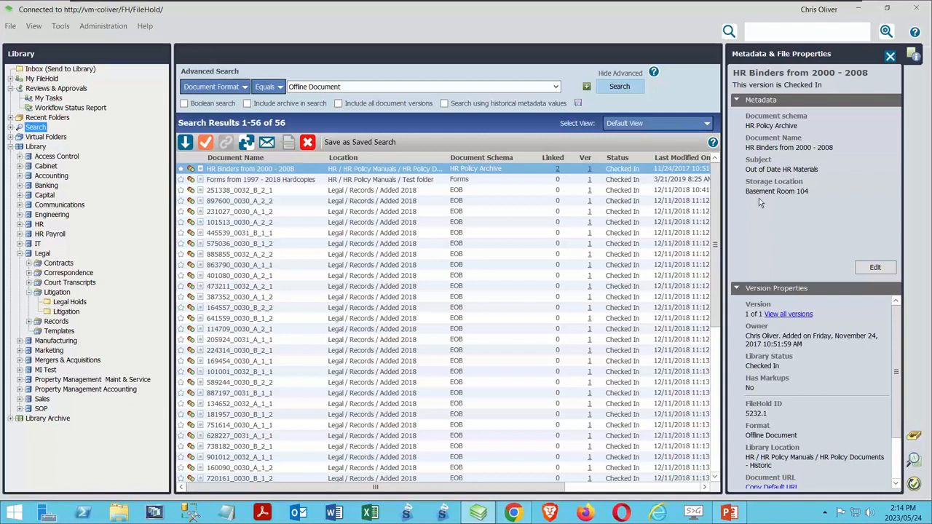
{"action": "left_click", "coordinate": [310, 179]}
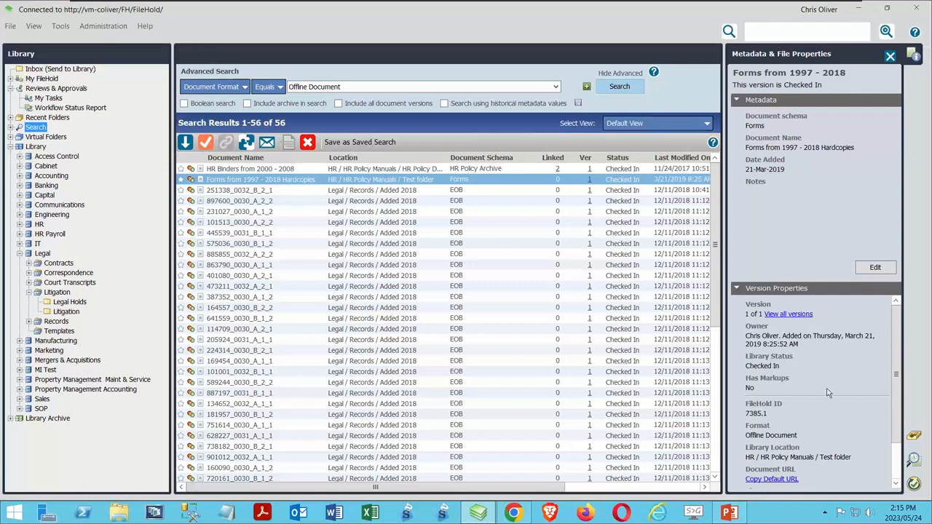
{"action": "left_click_drag", "start_coordinate": [896, 407], "coordinate": [897, 442]}
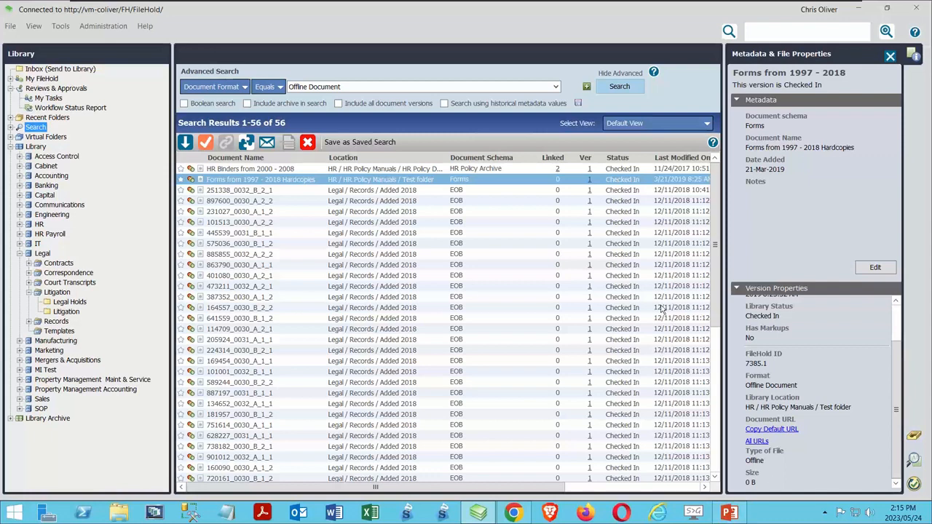
{"action": "left_click_drag", "start_coordinate": [713, 309], "coordinate": [713, 453]}
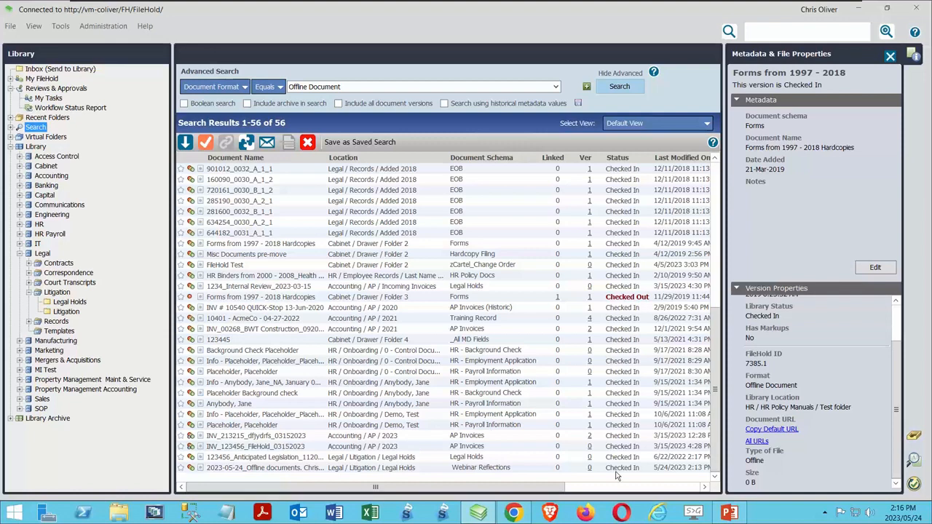
Step: Check out the Misc Documents pre-move document and review its metadata and version properties
{"action": "left_click", "coordinate": [251, 255]}
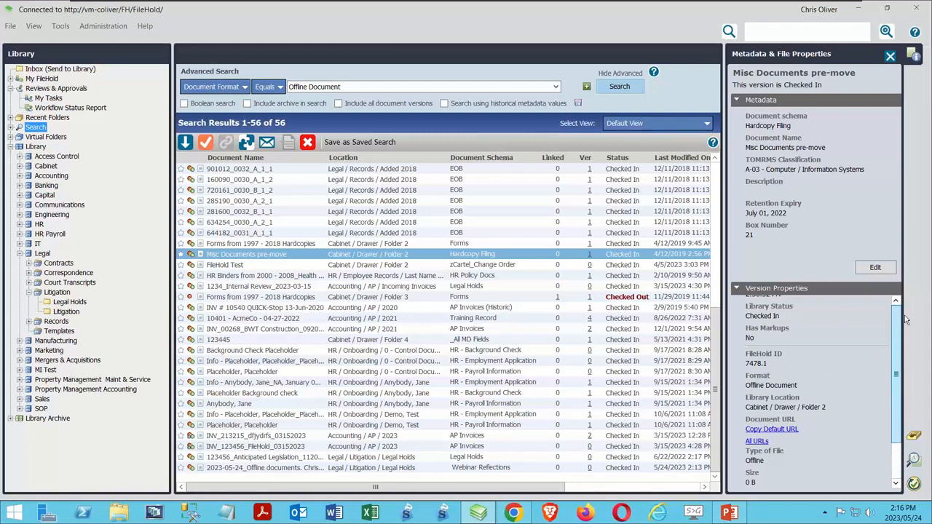
{"action": "scroll", "coordinate": [905, 320], "scroll_direction": "up", "scroll_amount": 1}
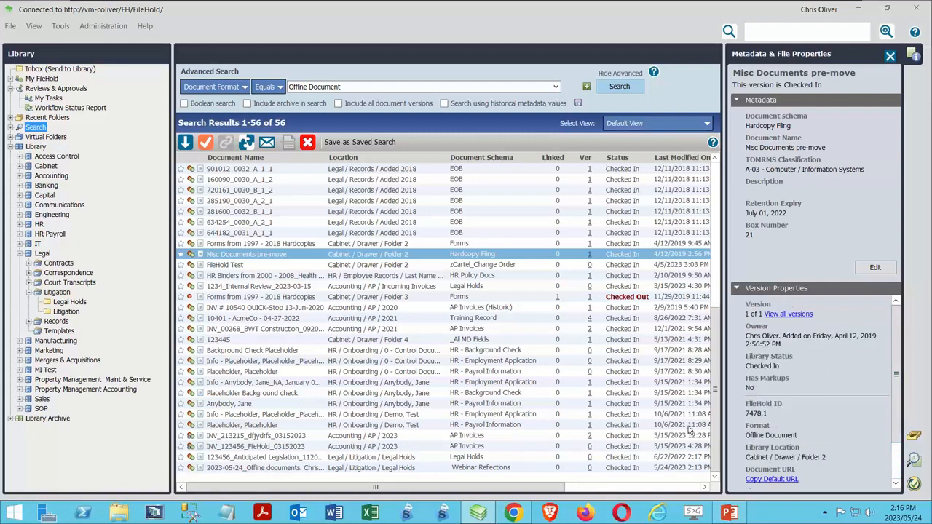
{"action": "right_click", "coordinate": [253, 259]}
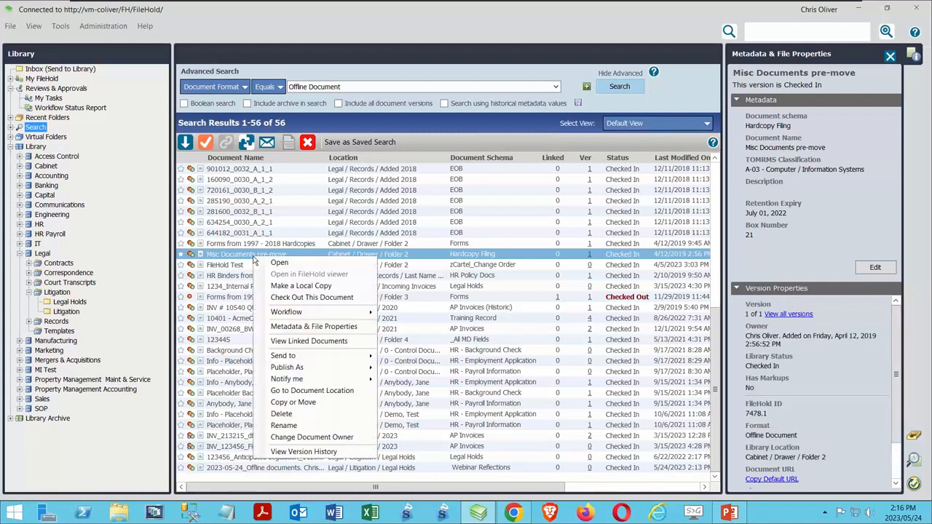
{"action": "left_click", "coordinate": [306, 297]}
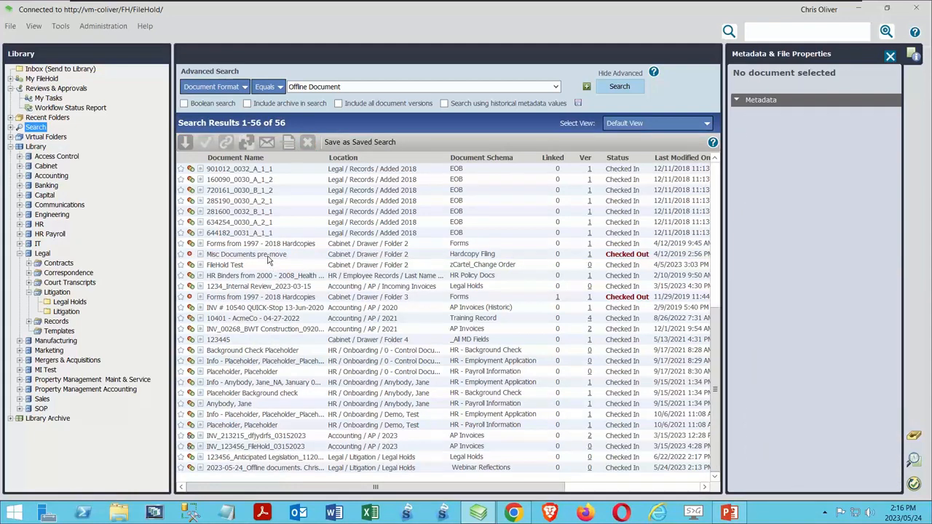
{"action": "left_click", "coordinate": [268, 257]}
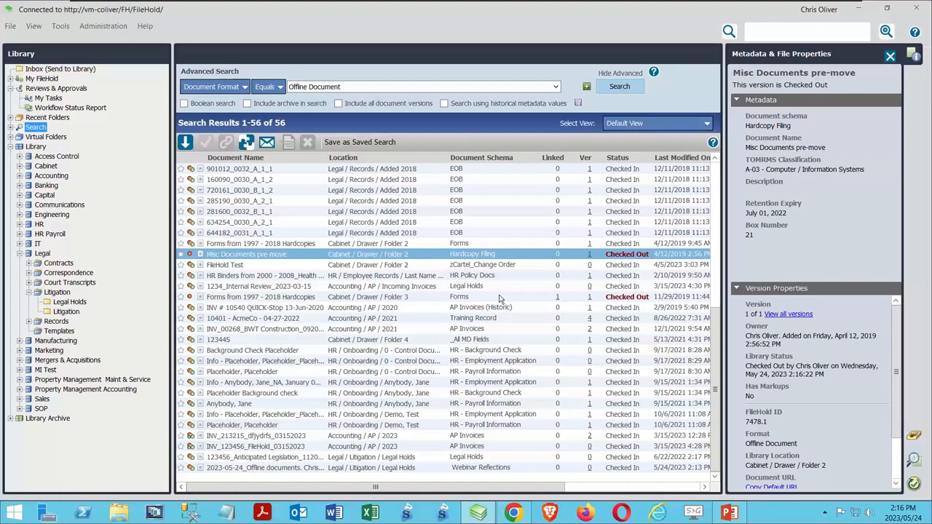
Step: Switch to the Windows desktop and create a bitmap image file named "Newly scanned document.bmp"
{"action": "left_click", "coordinate": [155, 513]}
{"action": "right_click", "coordinate": [342, 127]}
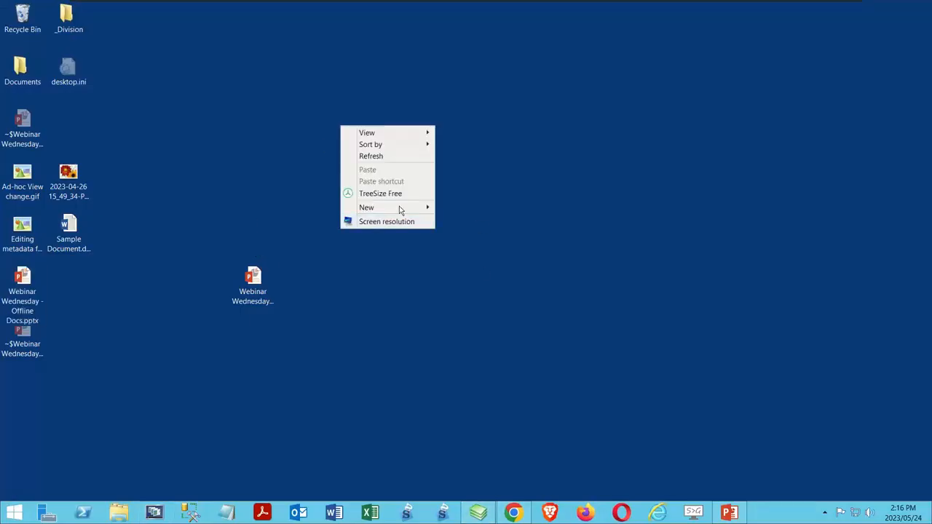
{"action": "mouse_move", "coordinate": [399, 207]}
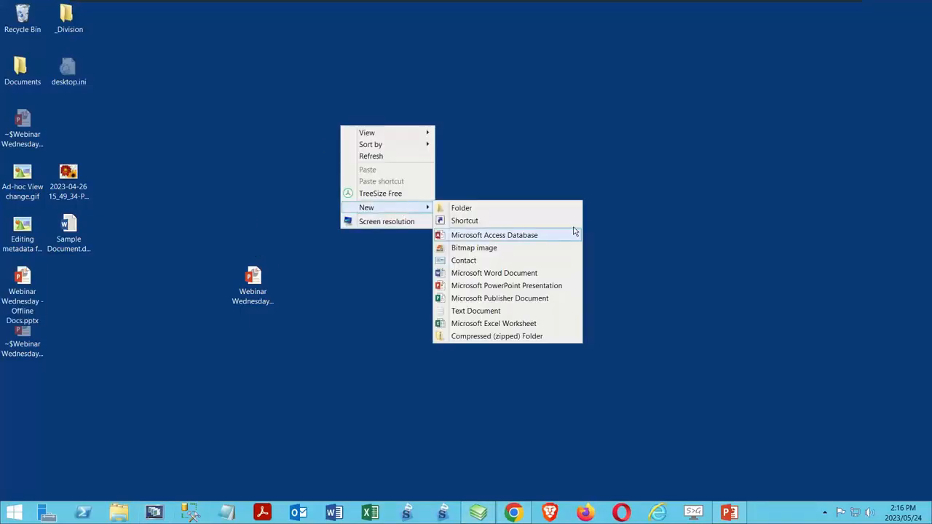
{"action": "left_click", "coordinate": [480, 247]}
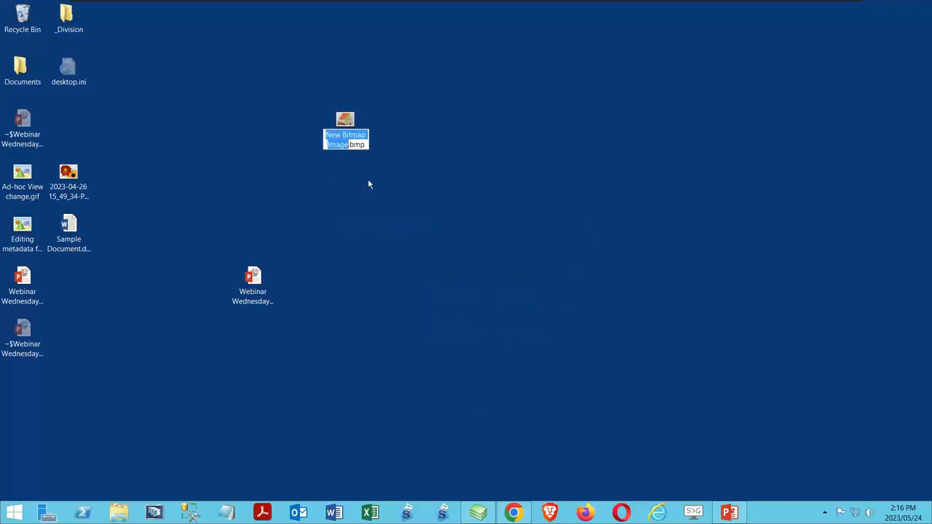
{"action": "type", "text": "Newly scan"}
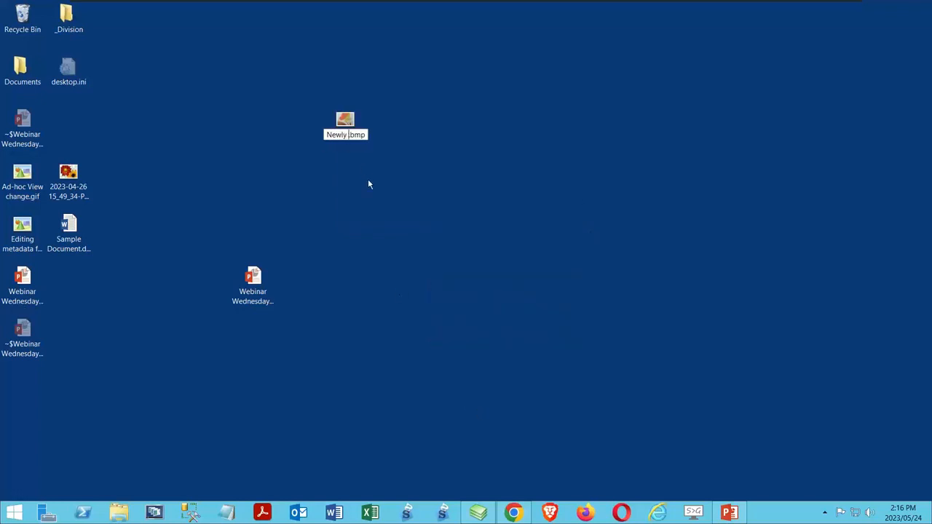
{"action": "type", "text": "ned document"}
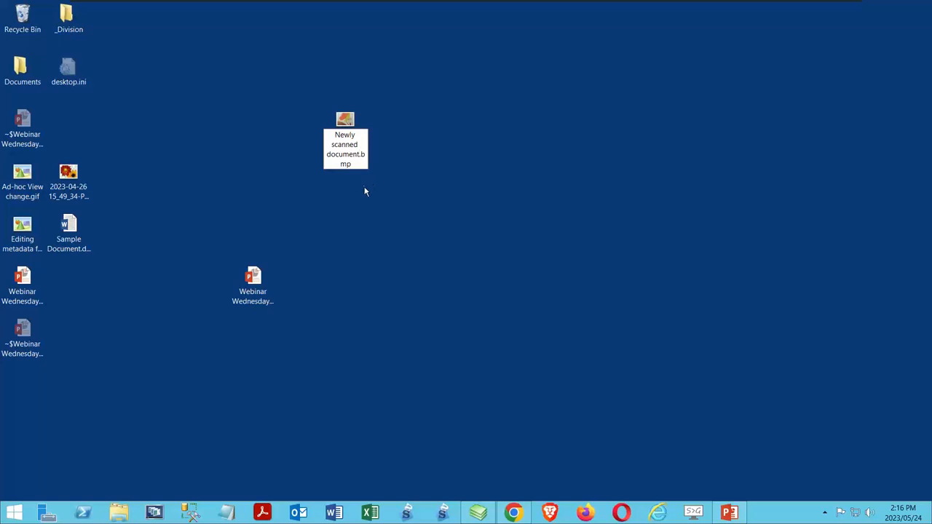
{"action": "key", "text": "Return"}
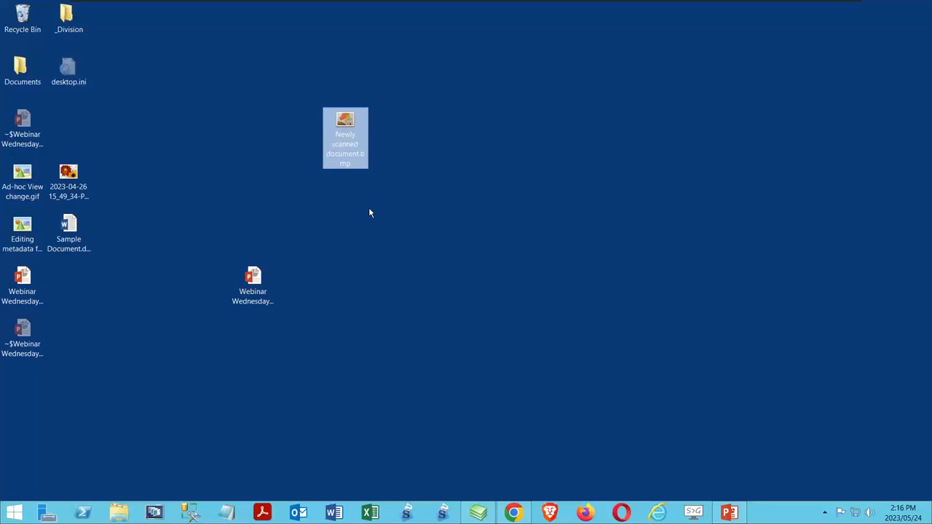
Step: Switch to FileHold and start checking in Misc Documents pre-move, enabling electronic conversion, local copy deletion after check-in and metadata editing before check-in
{"action": "left_click", "coordinate": [478, 513]}
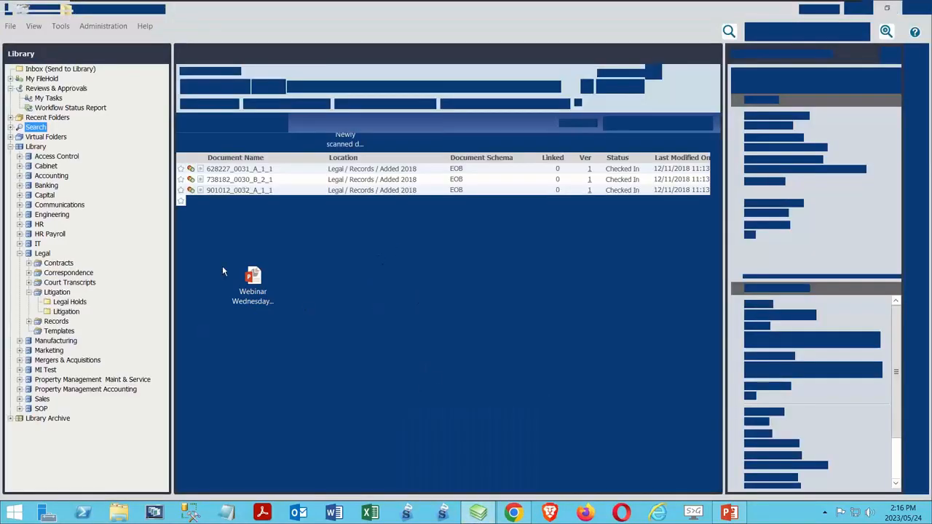
{"action": "right_click", "coordinate": [261, 277]}
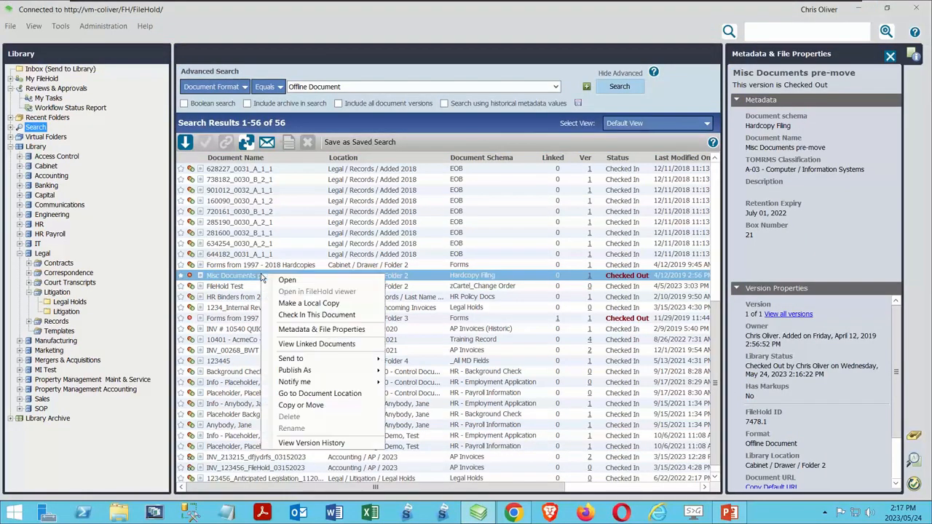
{"action": "left_click", "coordinate": [313, 315]}
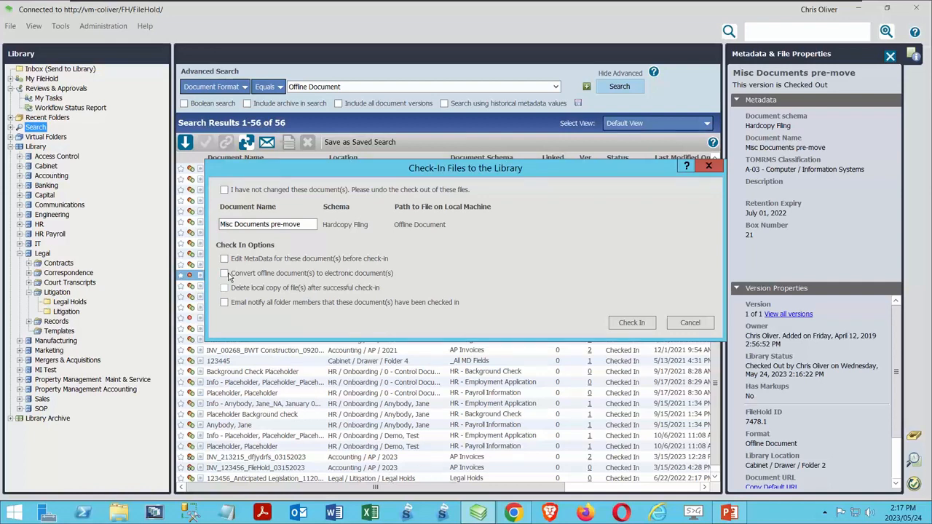
{"action": "left_click", "coordinate": [225, 273]}
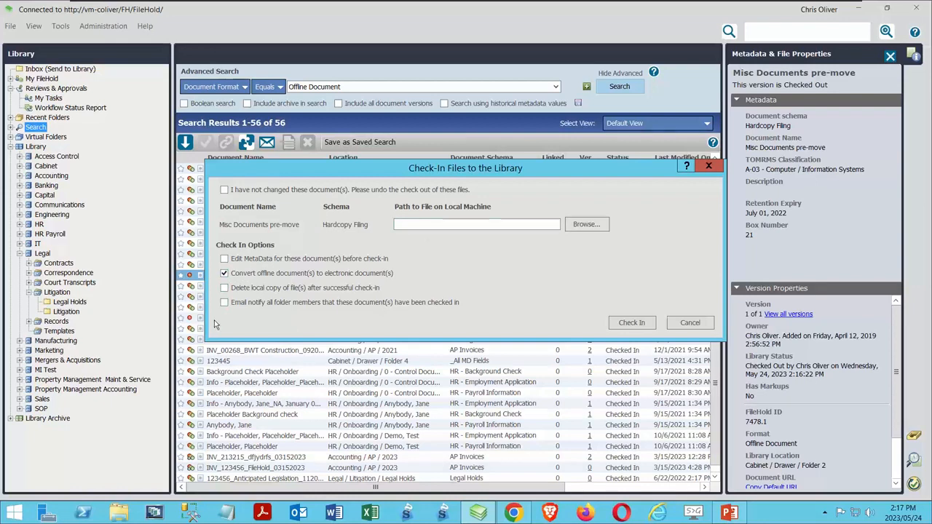
{"action": "left_click", "coordinate": [225, 273]}
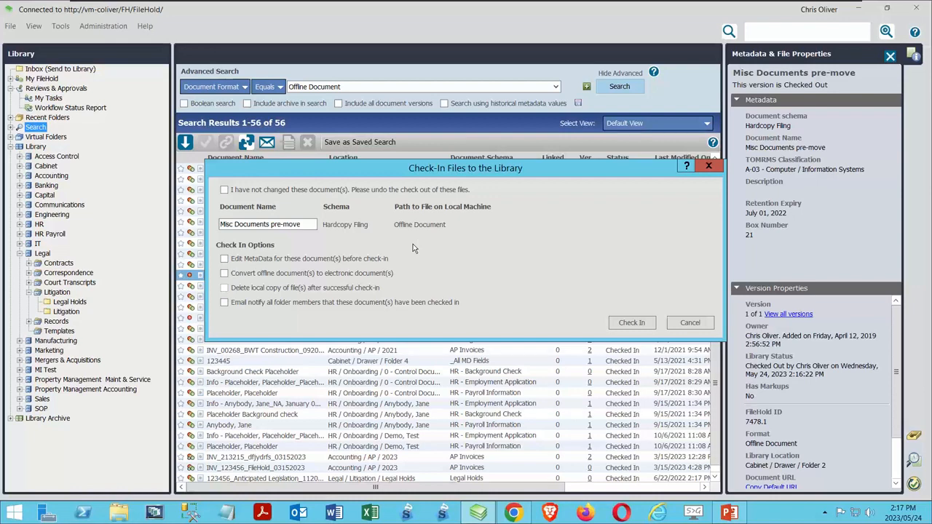
{"action": "left_click", "coordinate": [225, 273]}
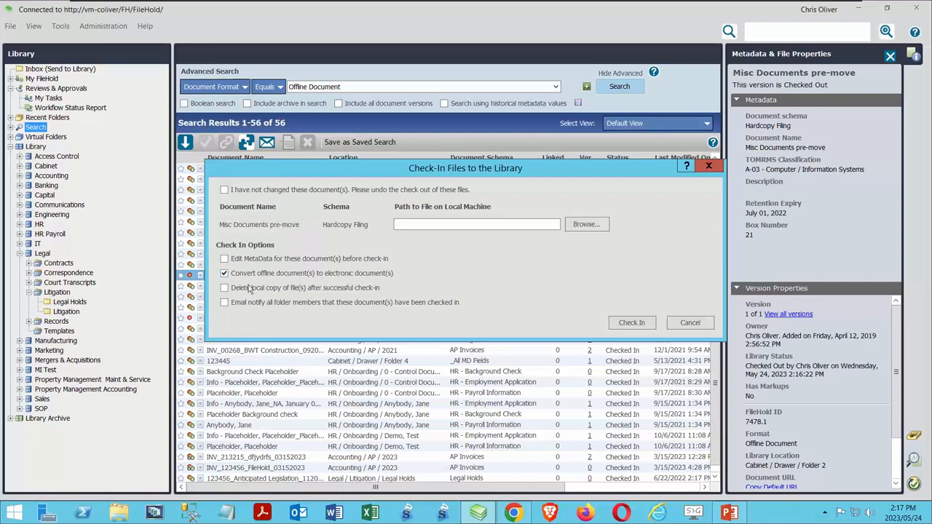
{"action": "left_click", "coordinate": [225, 288]}
{"action": "left_click", "coordinate": [224, 259]}
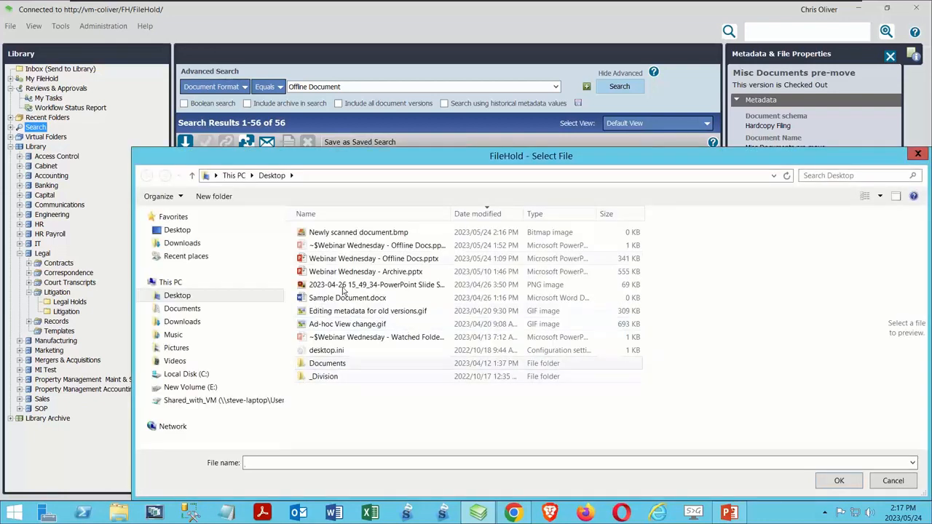
Step: Choose Newly scanned document.bmp from the desktop as the electronic file and proceed with the check-in
{"action": "left_click", "coordinate": [350, 233]}
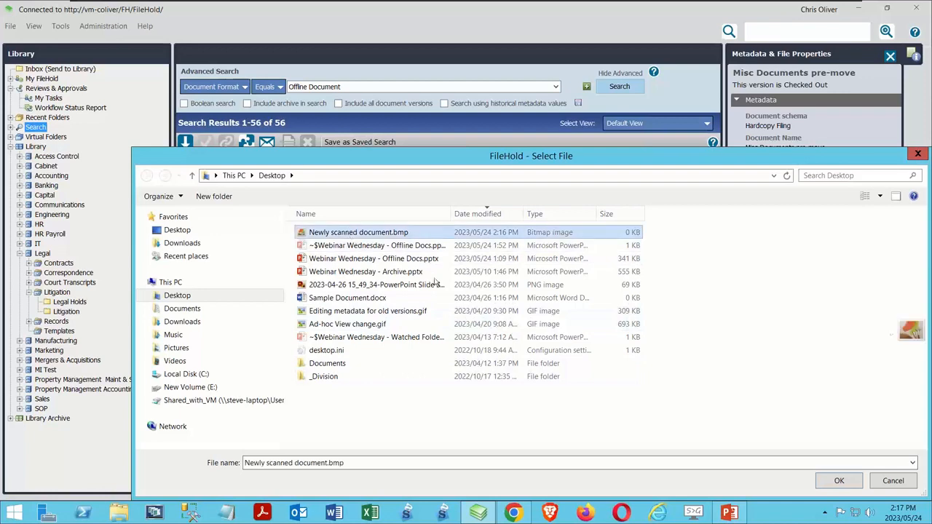
{"action": "left_click", "coordinate": [838, 483]}
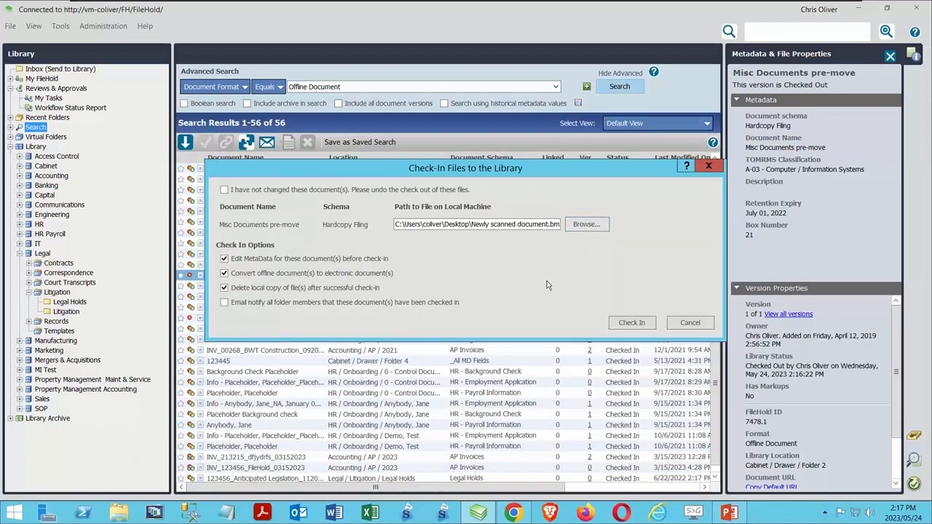
{"action": "left_click", "coordinate": [631, 323]}
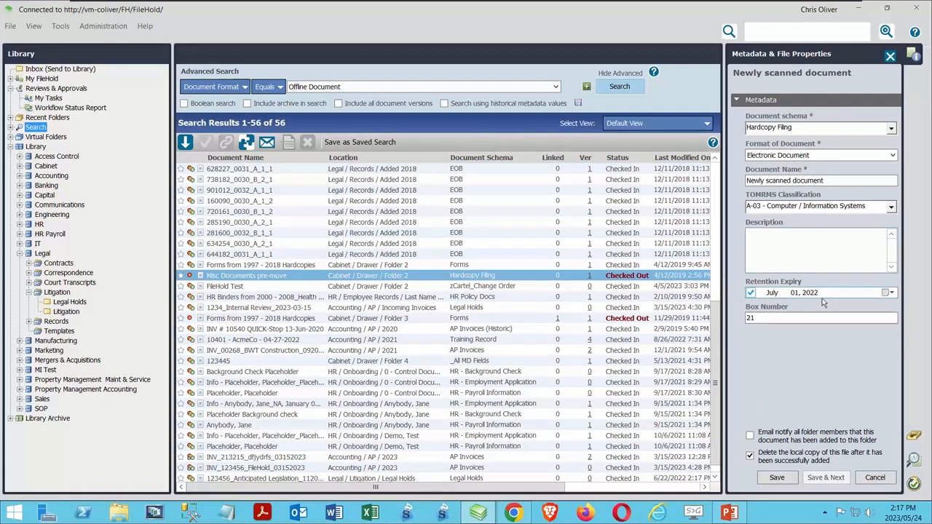
Step: Set the document's Retention Expiry to January 01, 2024 and clear its Box Number
{"action": "left_click", "coordinate": [891, 292]}
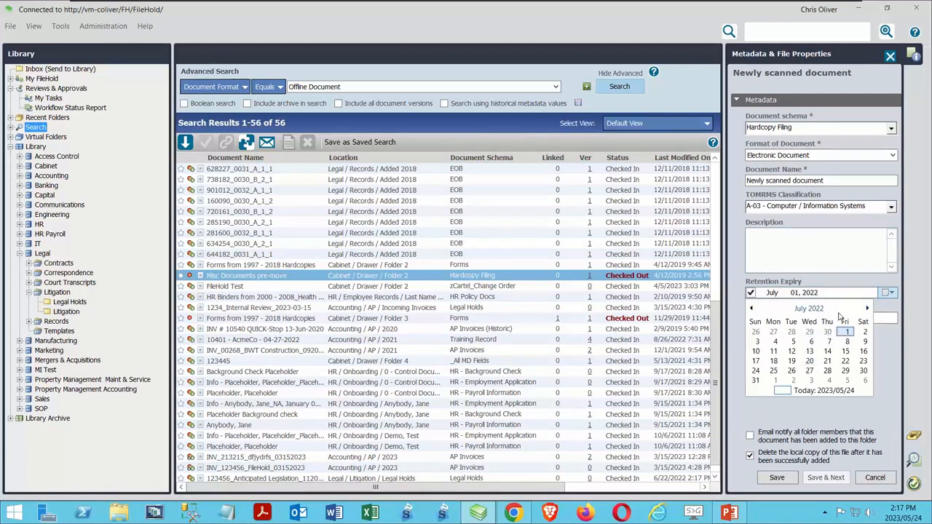
{"action": "left_click", "coordinate": [809, 308]}
{"action": "left_click", "coordinate": [809, 308]}
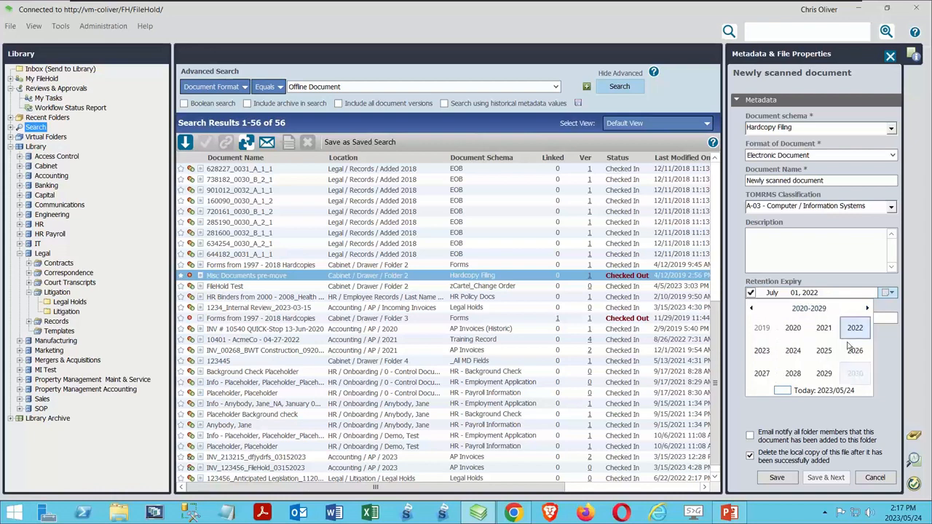
{"action": "left_click", "coordinate": [793, 350]}
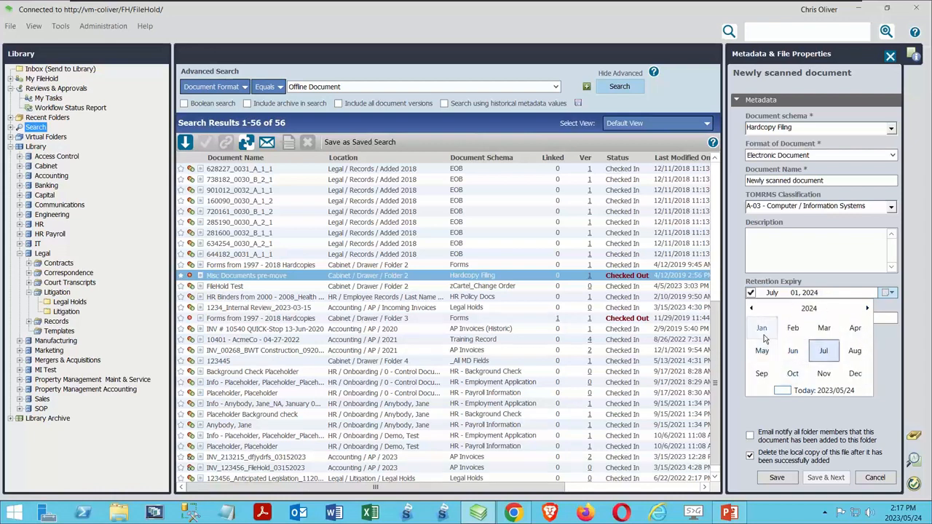
{"action": "left_click", "coordinate": [762, 333]}
{"action": "left_click", "coordinate": [777, 423]}
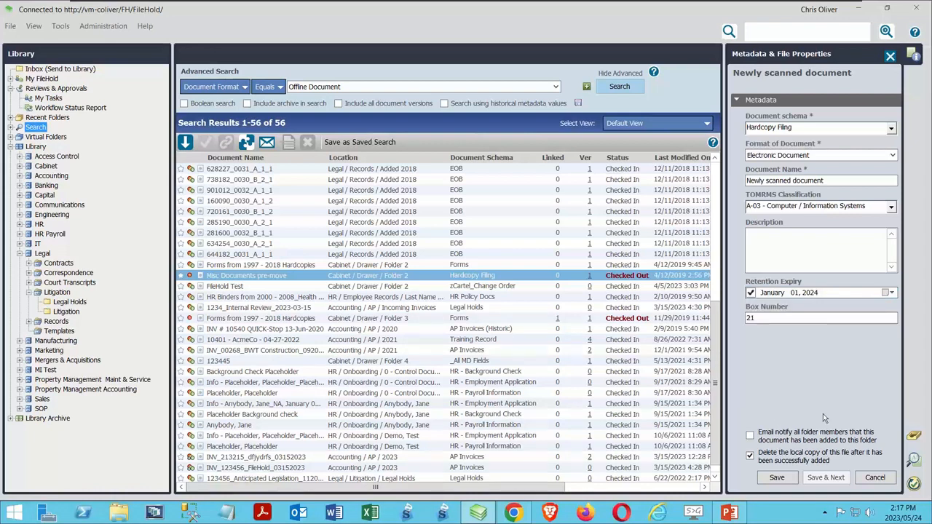
{"action": "double_click", "coordinate": [778, 318]}
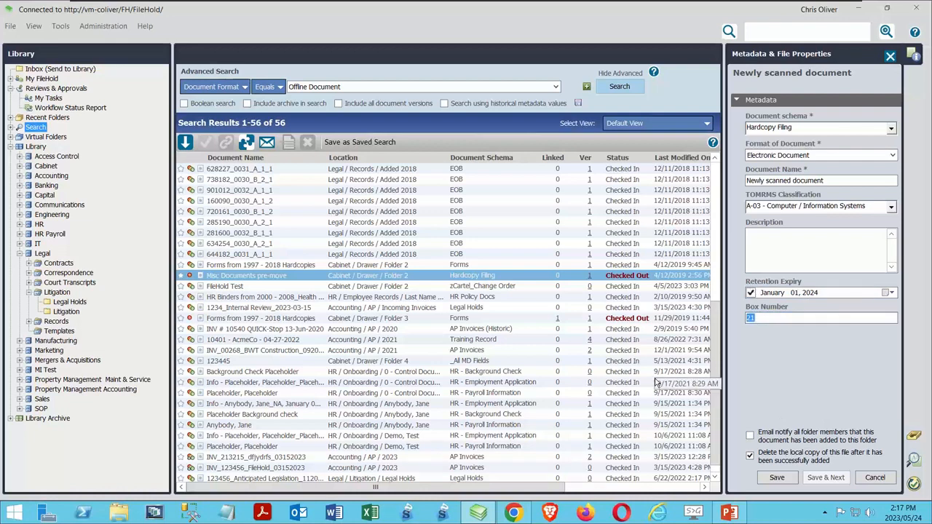
{"action": "key", "text": "BackSpace"}
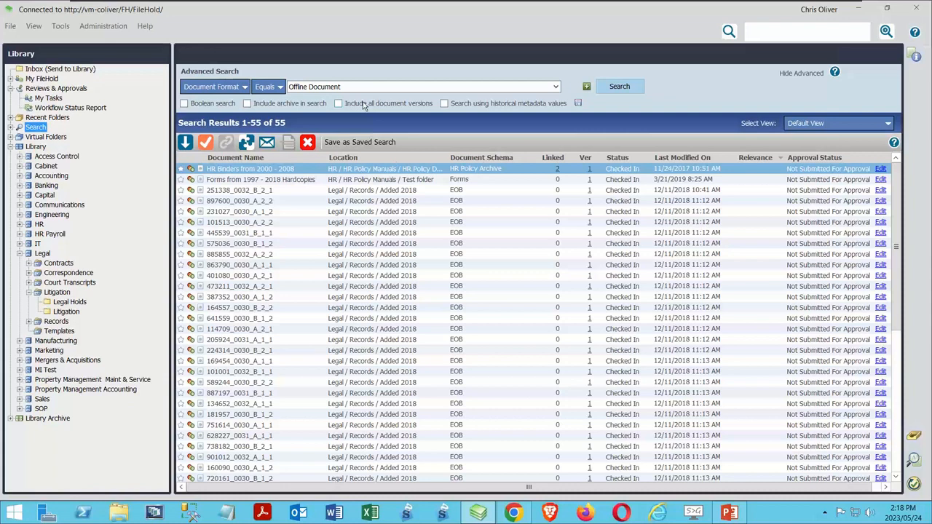
Step: Run an advanced search for documents whose Date Last Modified equals 5/24/2023
{"action": "left_click", "coordinate": [207, 90]}
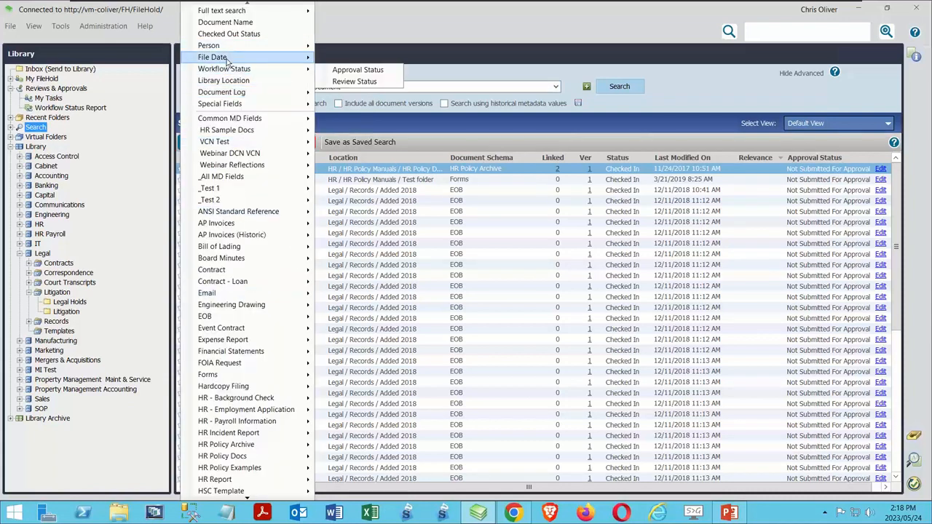
{"action": "mouse_move", "coordinate": [227, 60]}
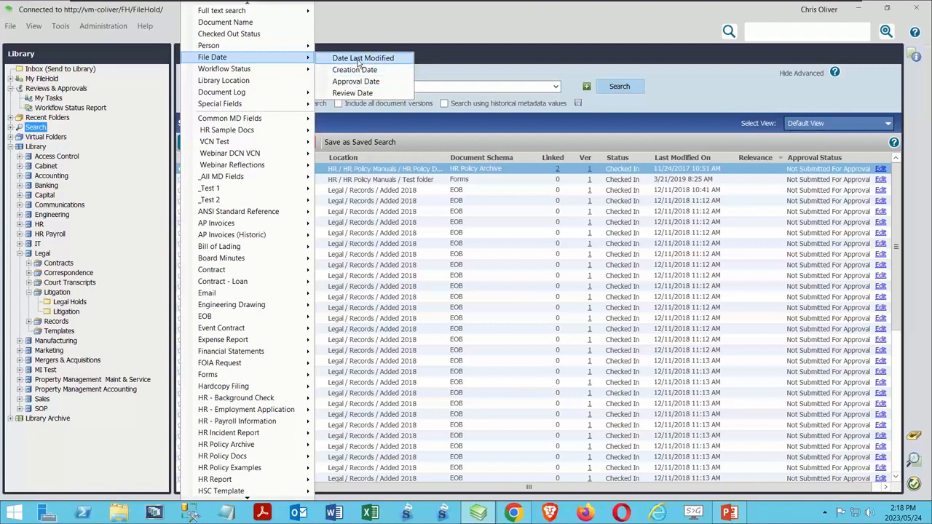
{"action": "left_click", "coordinate": [358, 60]}
{"action": "left_click", "coordinate": [618, 86]}
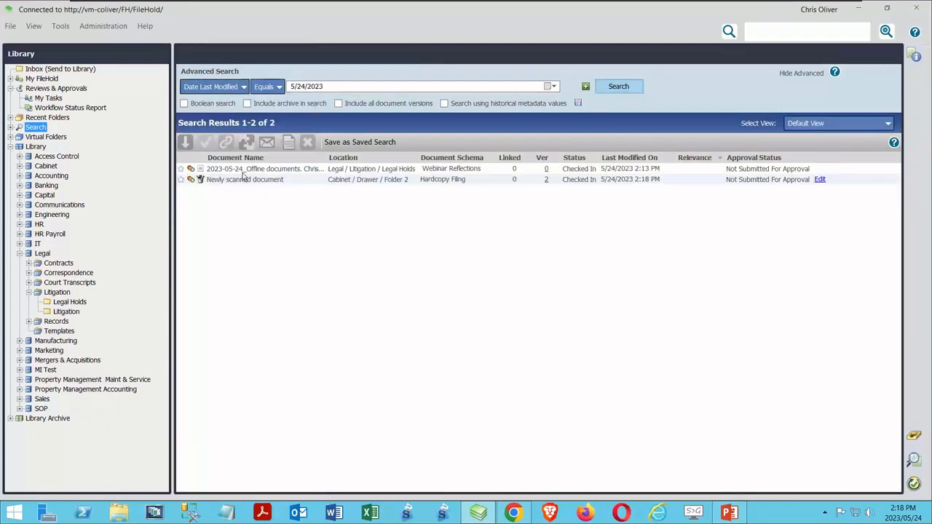
Step: Select Newly scanned document in the search results and examine its metadata and version properties
{"action": "left_click", "coordinate": [244, 170]}
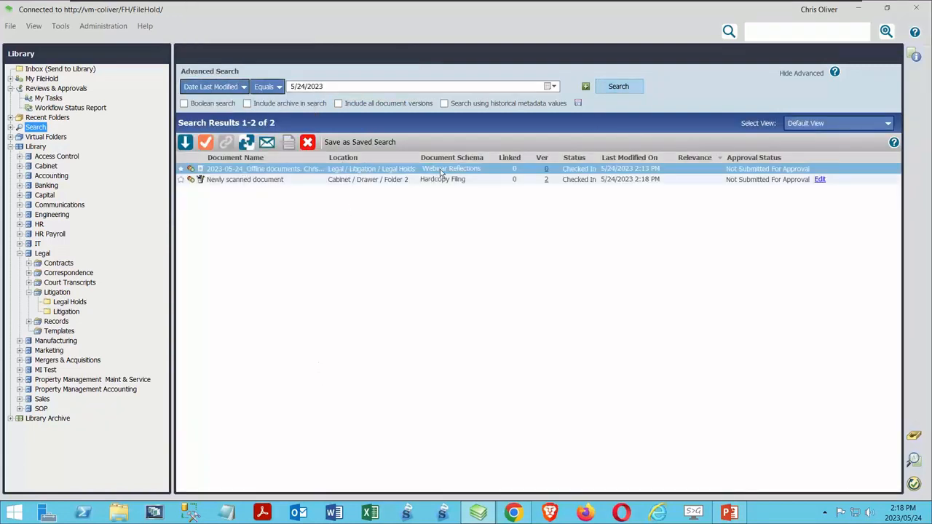
{"action": "left_click", "coordinate": [369, 180]}
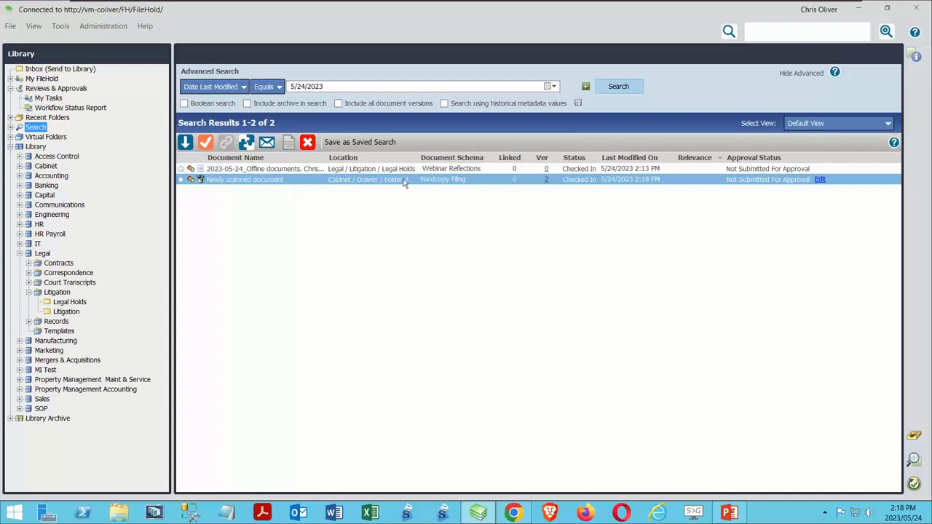
{"action": "left_click", "coordinate": [914, 56]}
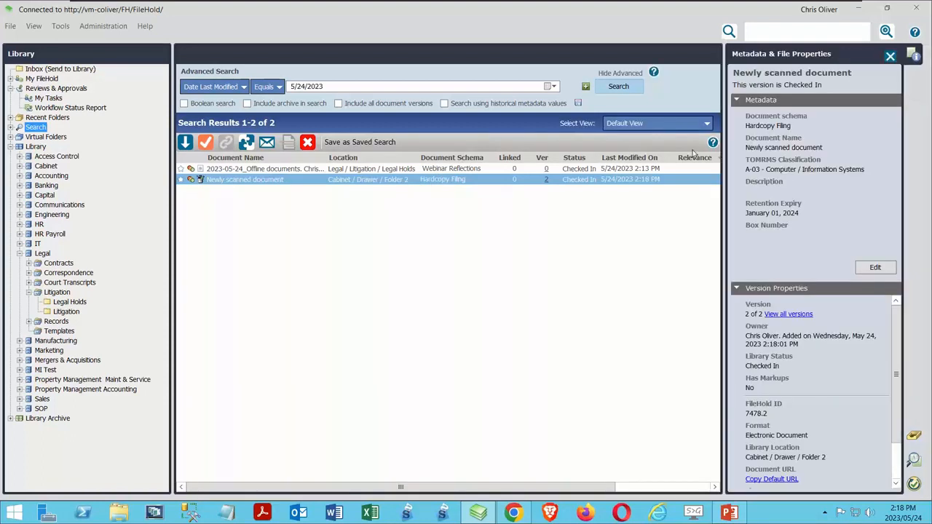
{"action": "left_click", "coordinate": [865, 268]}
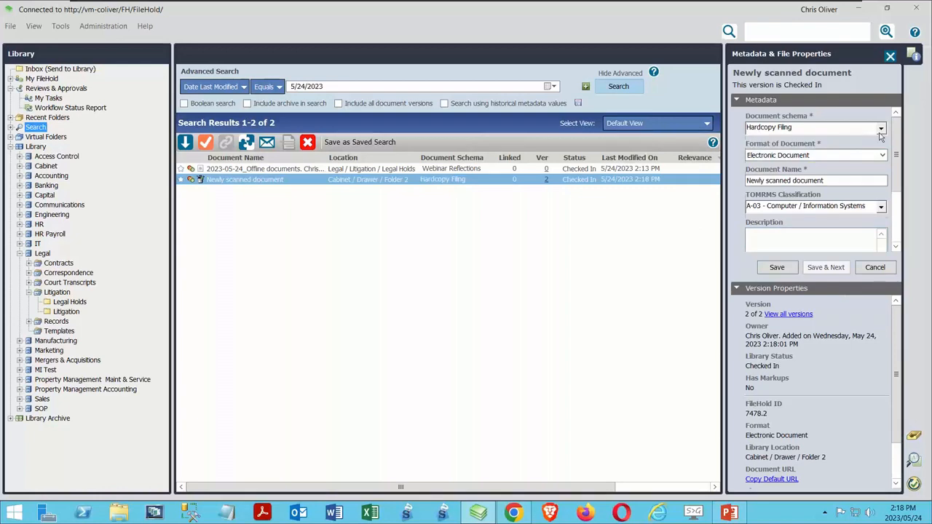
{"action": "left_click", "coordinate": [879, 129]}
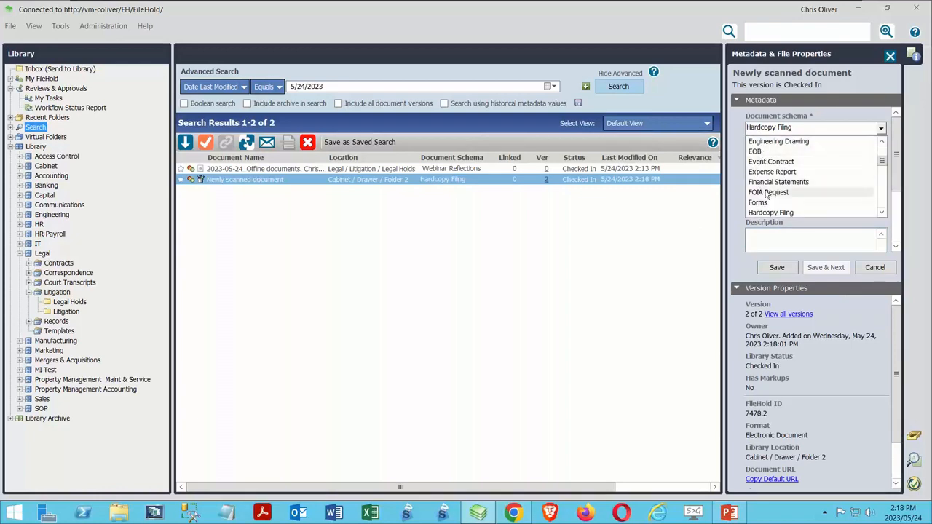
{"action": "left_click", "coordinate": [630, 310]}
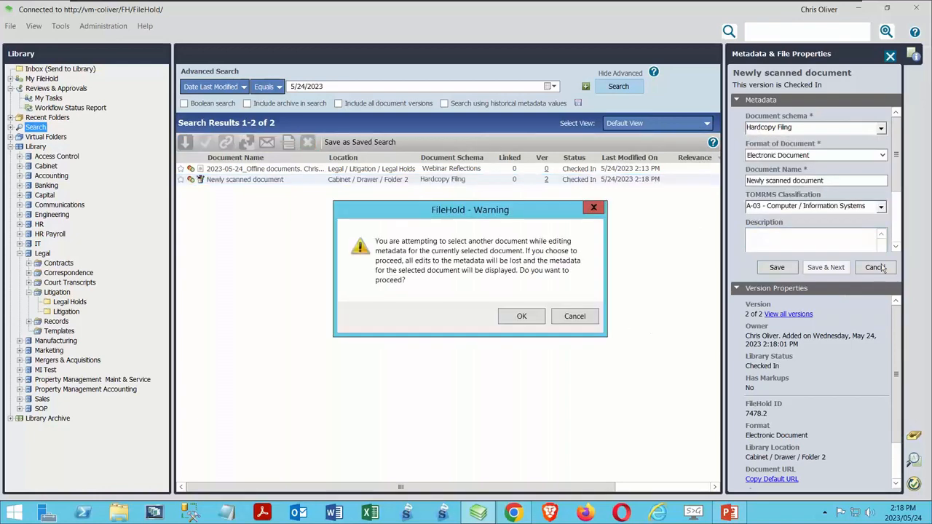
{"action": "left_click", "coordinate": [521, 316]}
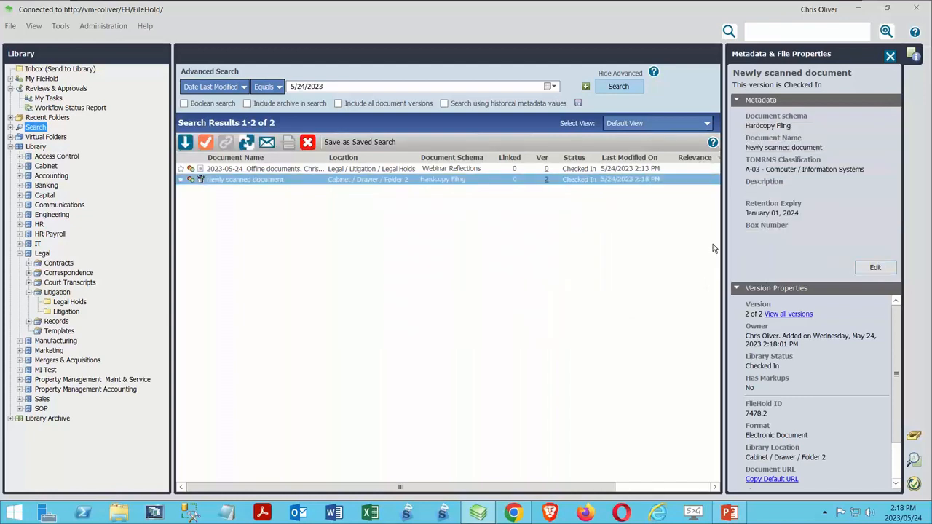
Step: Examine the version history of Newly scanned document and the file usage of its latest version
{"action": "left_click", "coordinate": [546, 180]}
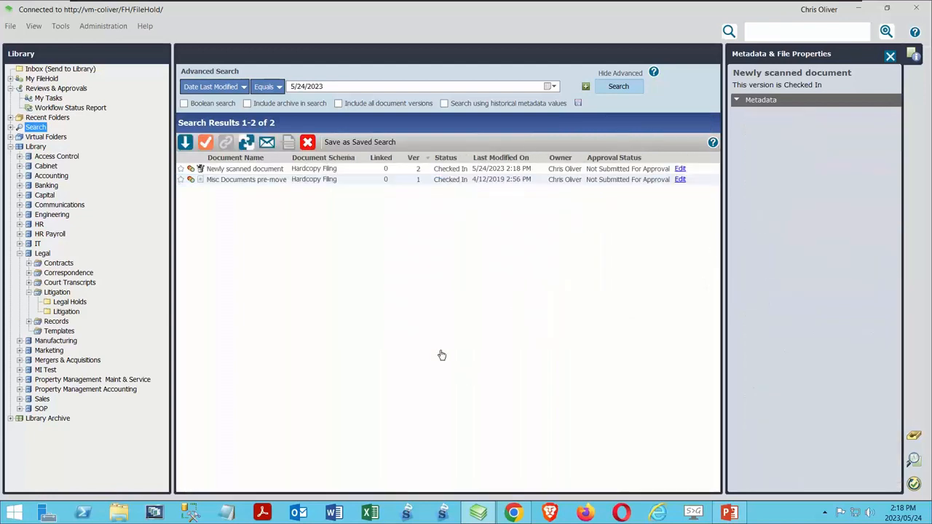
{"action": "left_click", "coordinate": [249, 170]}
{"action": "left_click", "coordinate": [579, 144]}
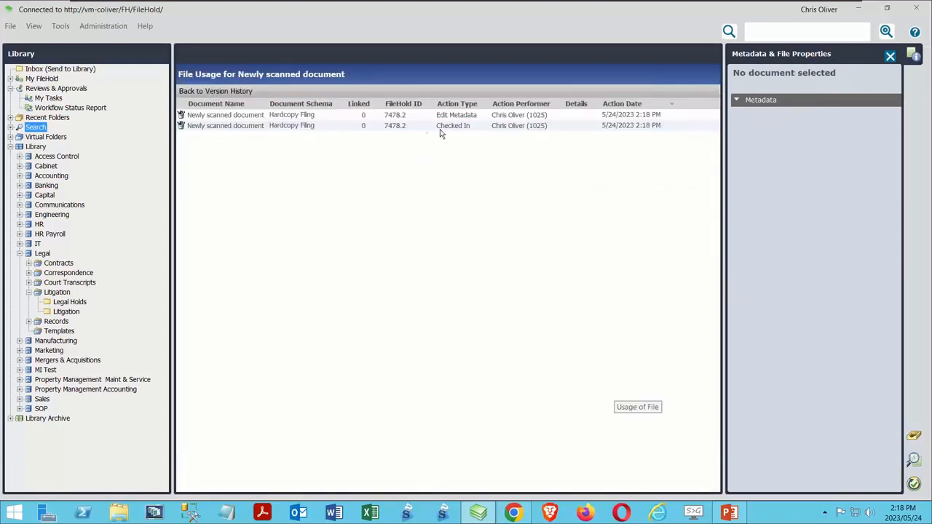
{"action": "left_click", "coordinate": [213, 91]}
Step: Review the metadata properties, metadata edits and file usage of the older Misc Documents pre-move version
{"action": "left_click", "coordinate": [254, 131]}
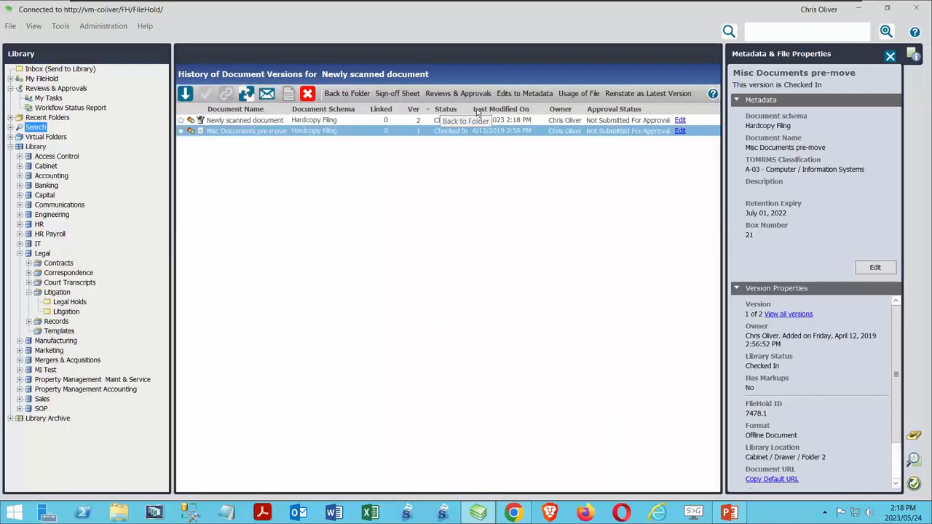
{"action": "left_click", "coordinate": [511, 96]}
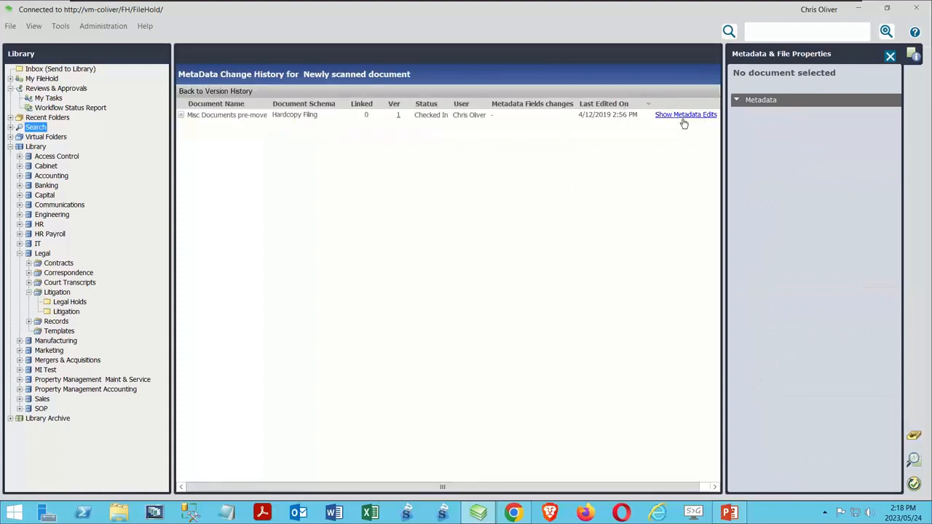
{"action": "left_click", "coordinate": [195, 91]}
{"action": "left_click", "coordinate": [276, 131]}
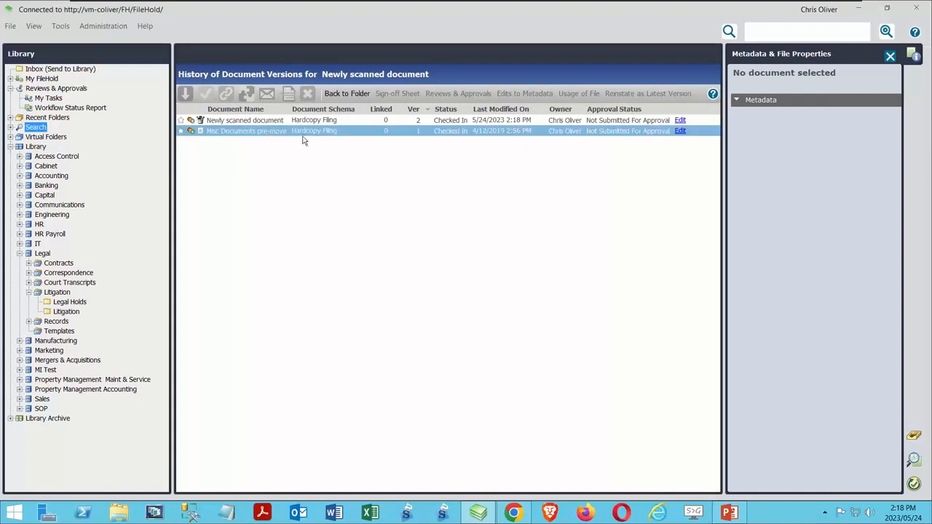
{"action": "left_click", "coordinate": [586, 94]}
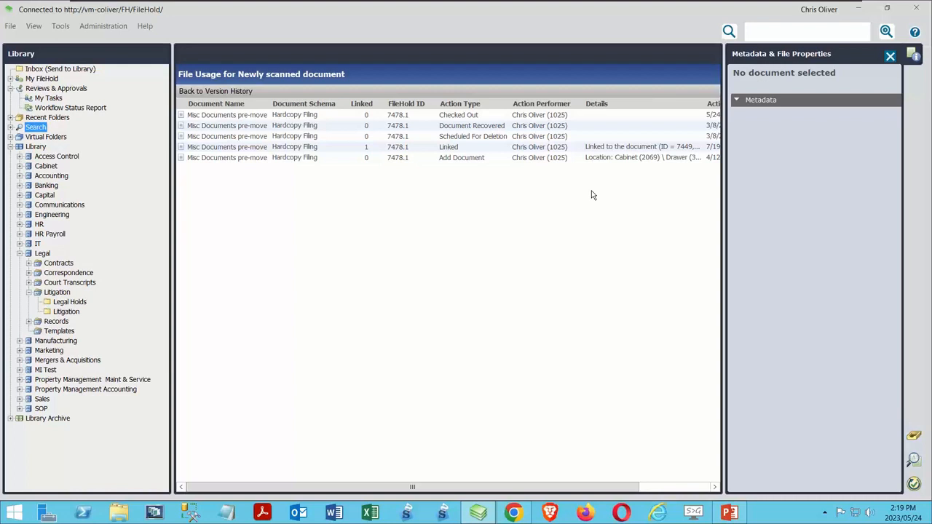
{"action": "left_click", "coordinate": [218, 91]}
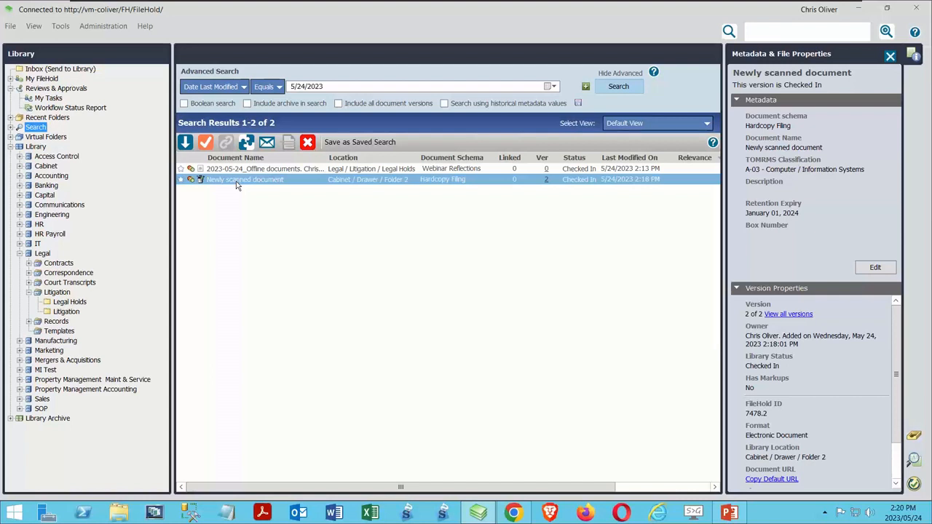
Step: Convert Newly scanned document to an offline document and destroy its files
{"action": "right_click", "coordinate": [236, 185]}
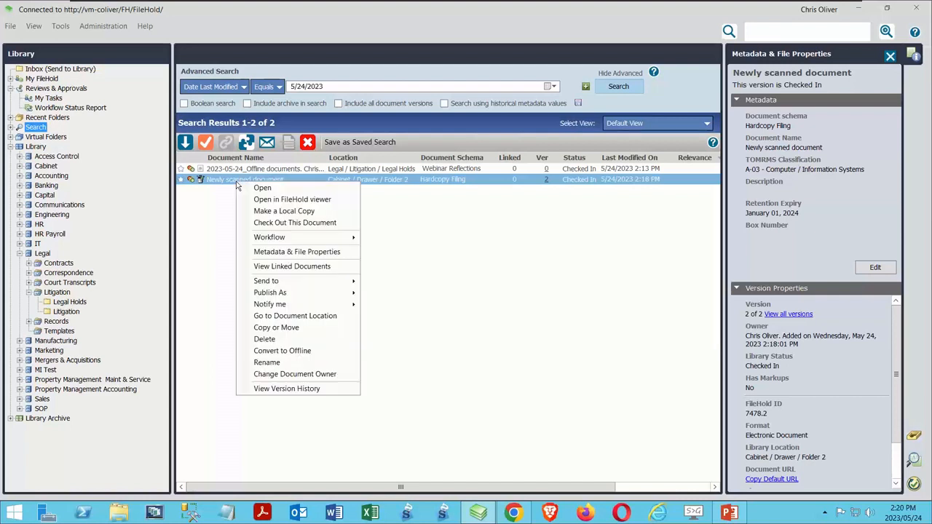
{"action": "left_click", "coordinate": [298, 351]}
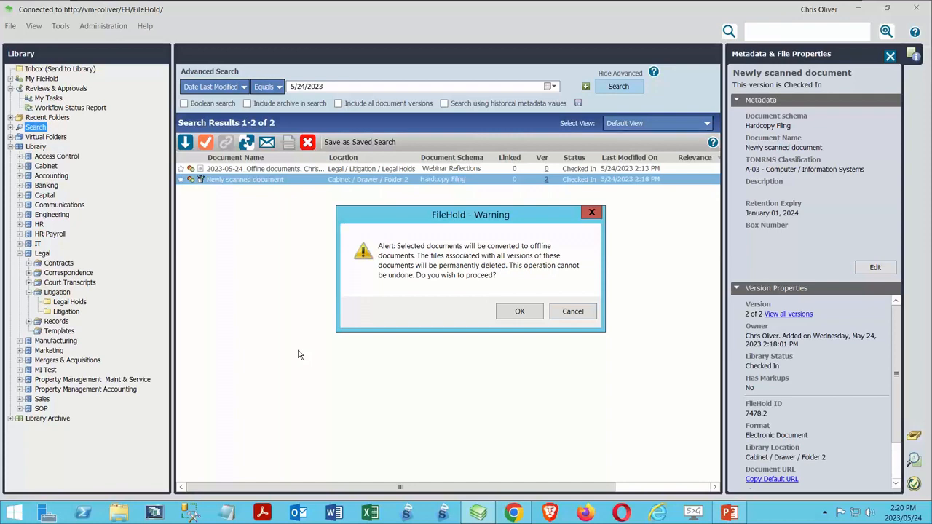
{"action": "left_click", "coordinate": [520, 311]}
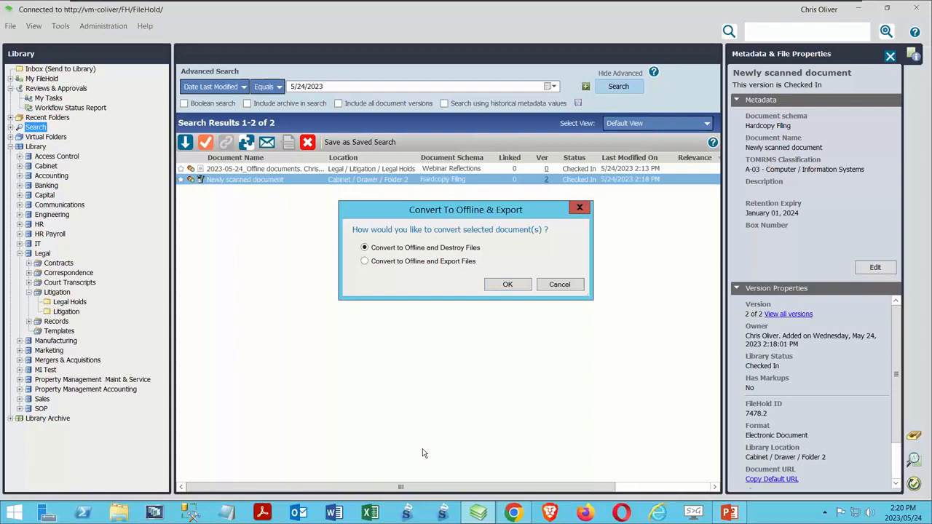
{"action": "left_click", "coordinate": [502, 286]}
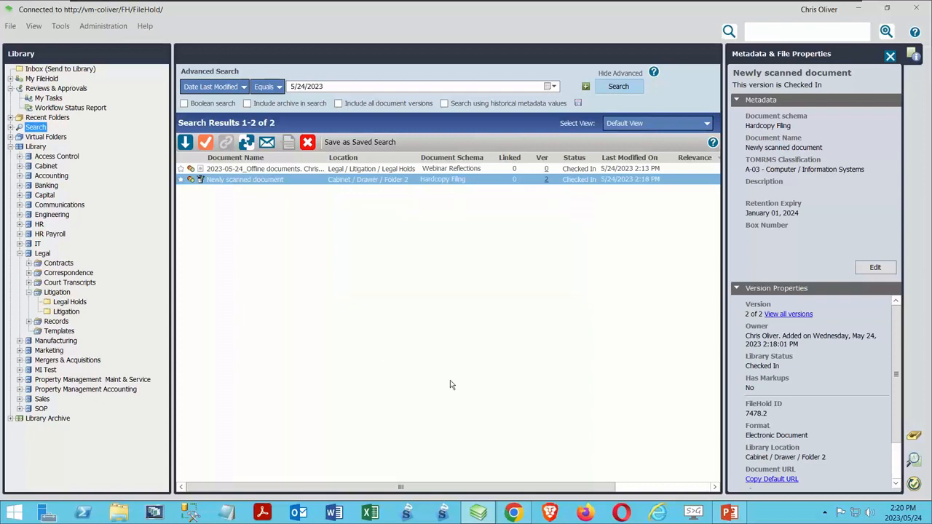
Step: Examine the properties and version history of Newly scanned document, plus the file usage and available commands of its latest version
{"action": "left_click", "coordinate": [219, 180]}
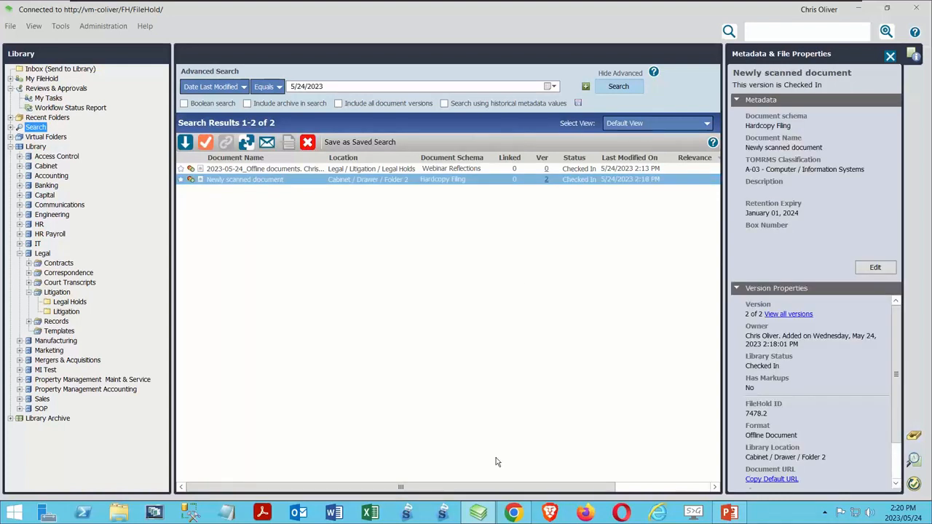
{"action": "left_click", "coordinate": [548, 180]}
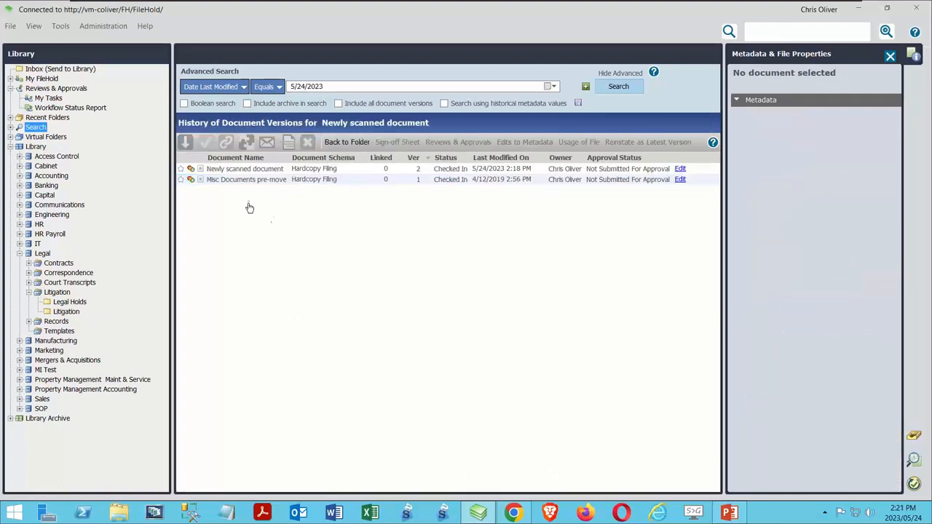
{"action": "left_click", "coordinate": [261, 168]}
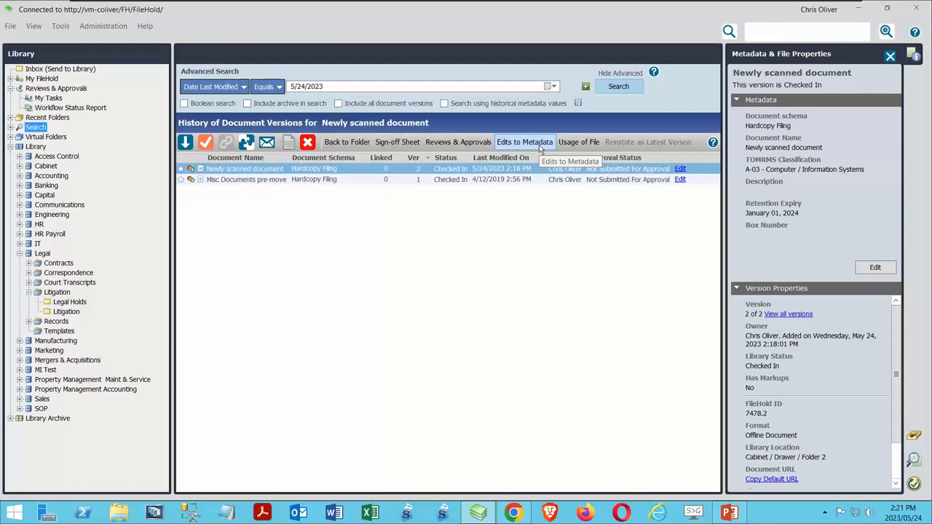
{"action": "left_click", "coordinate": [578, 141]}
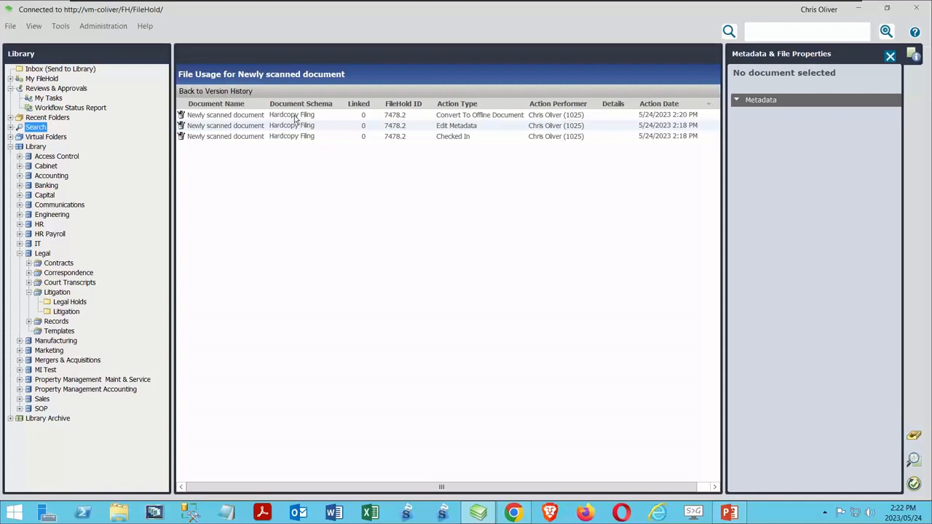
{"action": "left_click", "coordinate": [222, 91]}
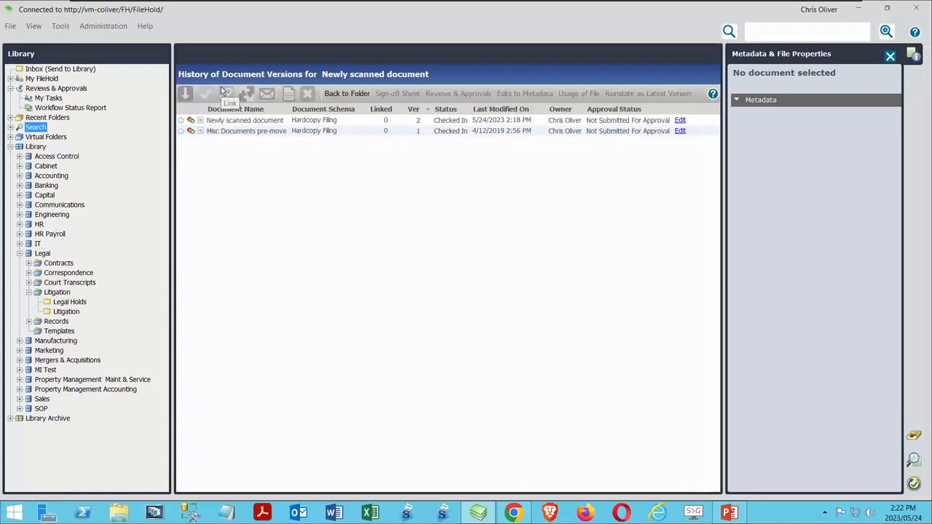
{"action": "right_click", "coordinate": [239, 121]}
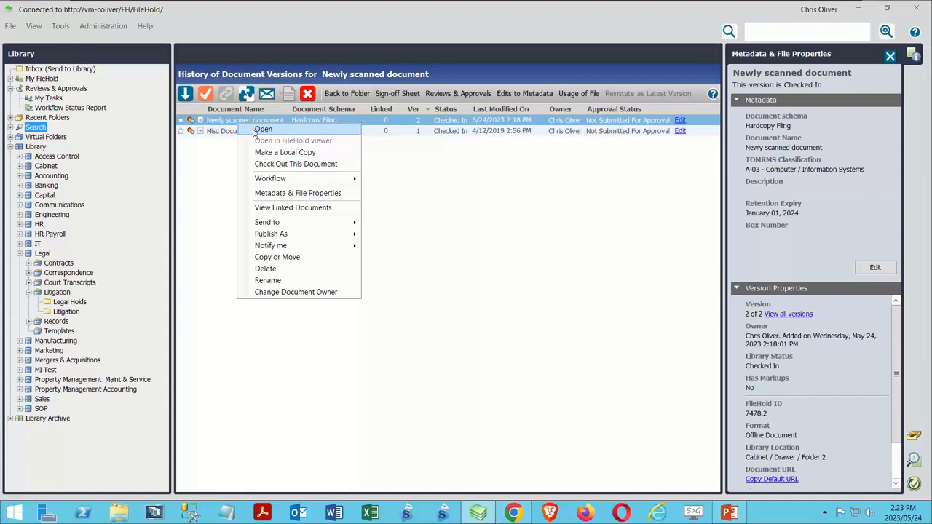
Step: Initiate the Legal Holds workflow on 123456_Anticipated Legislation_112023 in the Legal/Litigation/Legal Holds folder
{"action": "left_click", "coordinate": [70, 302]}
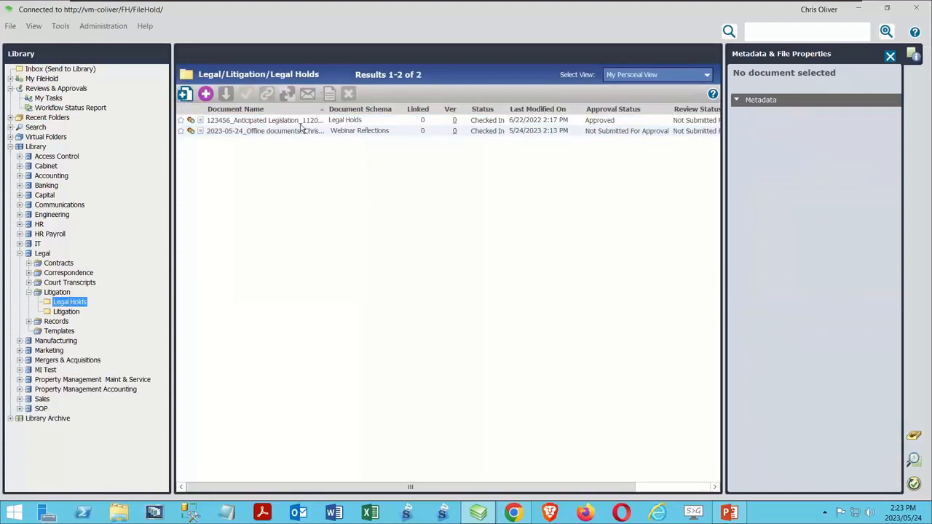
{"action": "right_click", "coordinate": [307, 122]}
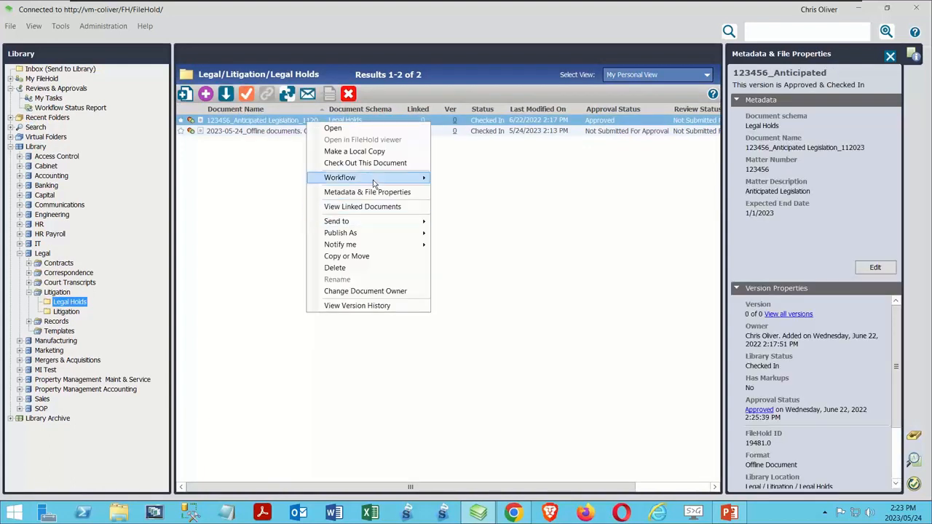
{"action": "mouse_move", "coordinate": [373, 183]}
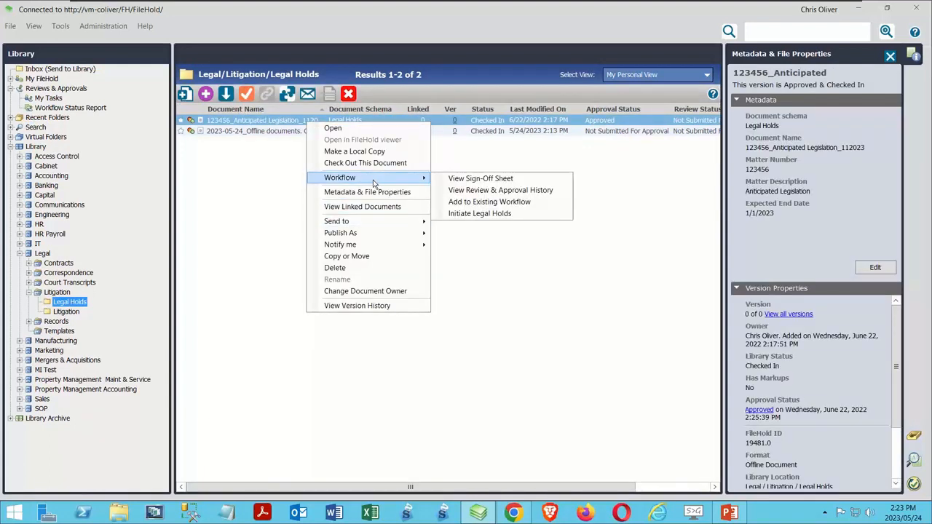
{"action": "left_click", "coordinate": [505, 213]}
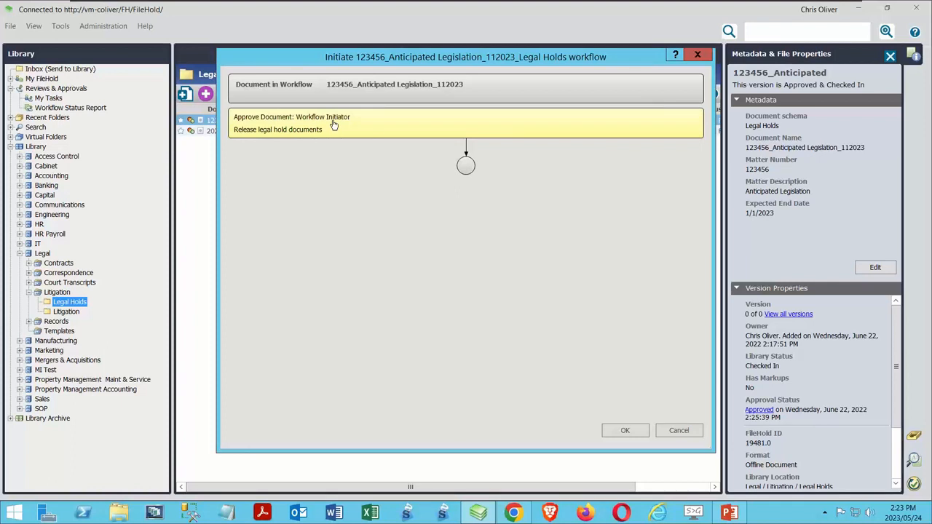
{"action": "left_click", "coordinate": [626, 431]}
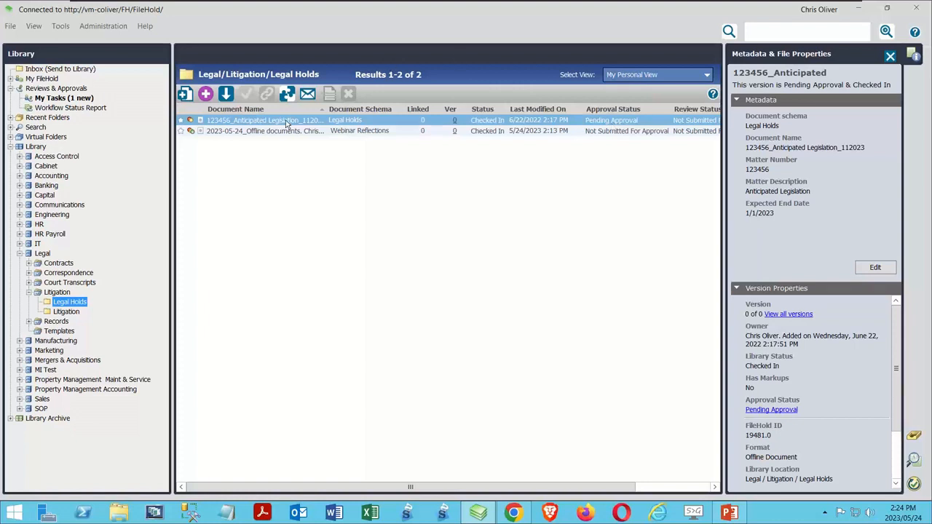
Step: Search the library for documents containing 123456
{"action": "left_click", "coordinate": [41, 89]}
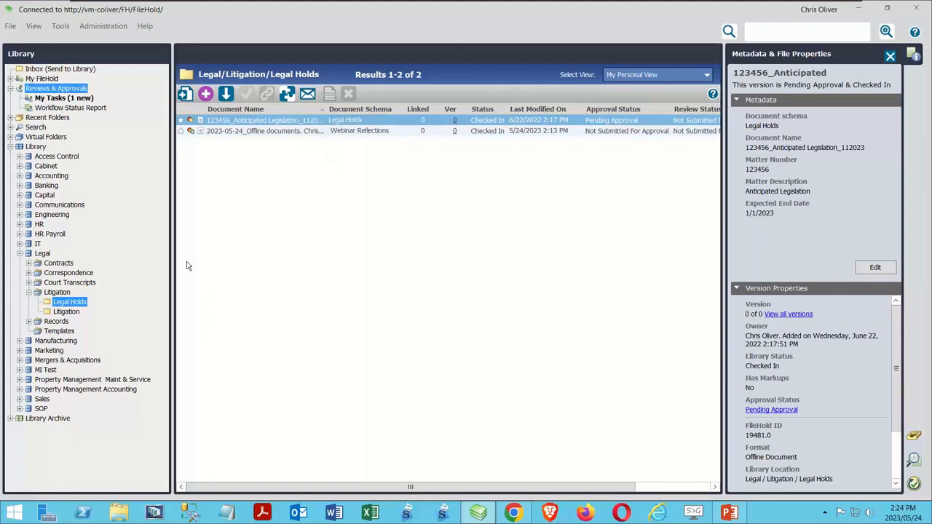
{"action": "left_click", "coordinate": [35, 128]}
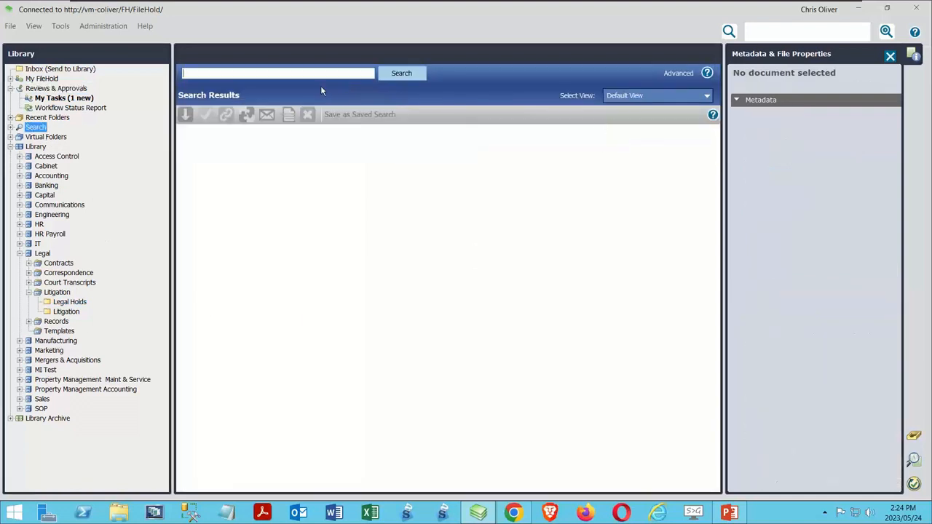
{"action": "type", "text": "123456"}
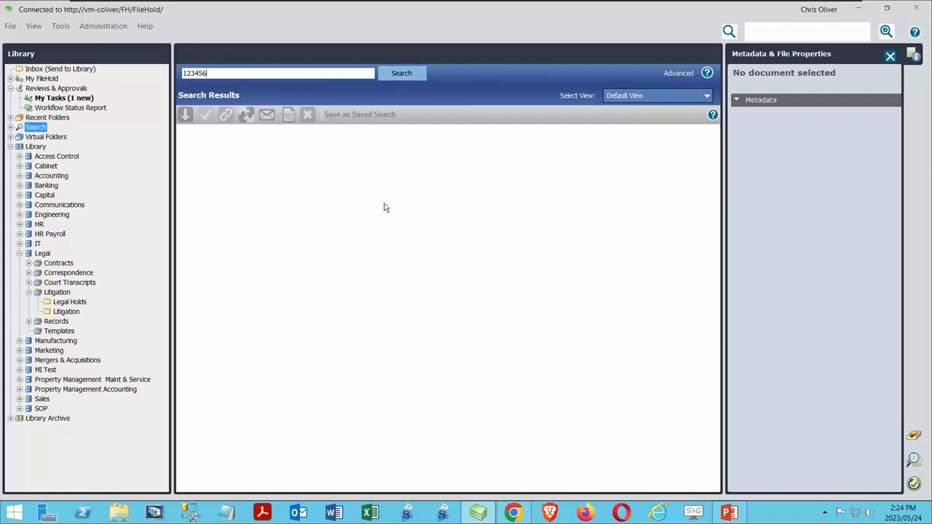
{"action": "left_click", "coordinate": [401, 74]}
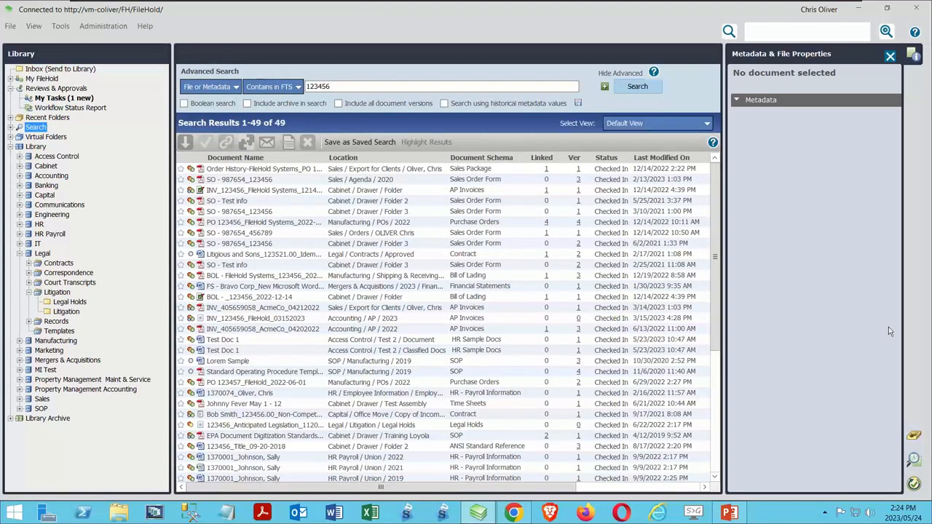
Step: Sort the search results by Approval Status and select all of them except 123456_Anticipated Legislation_112023
{"action": "left_click_drag", "start_coordinate": [346, 488], "coordinate": [532, 511]}
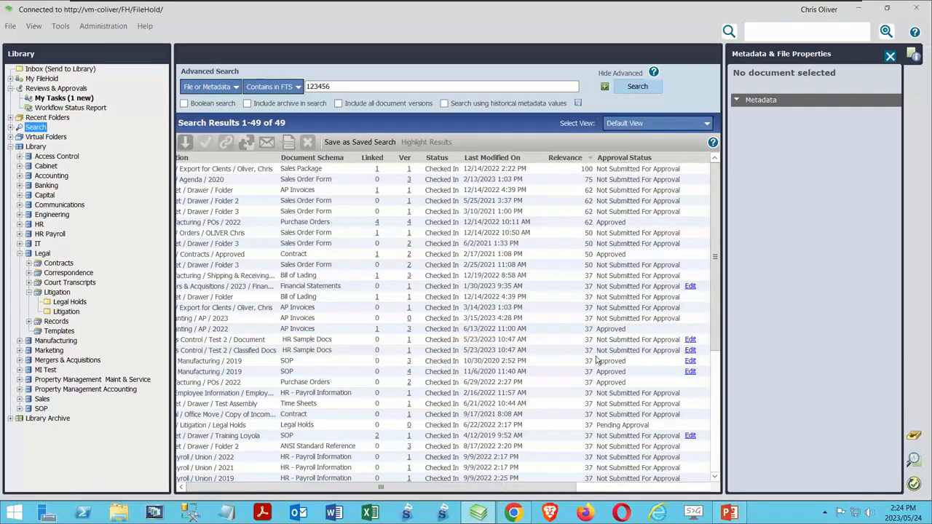
{"action": "left_click_drag", "start_coordinate": [514, 492], "coordinate": [641, 509]}
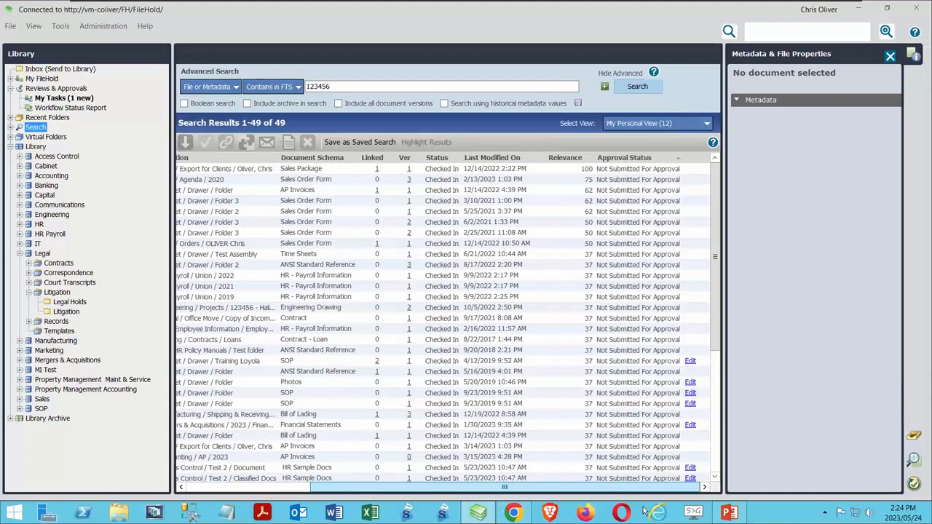
{"action": "left_click", "coordinate": [254, 171]}
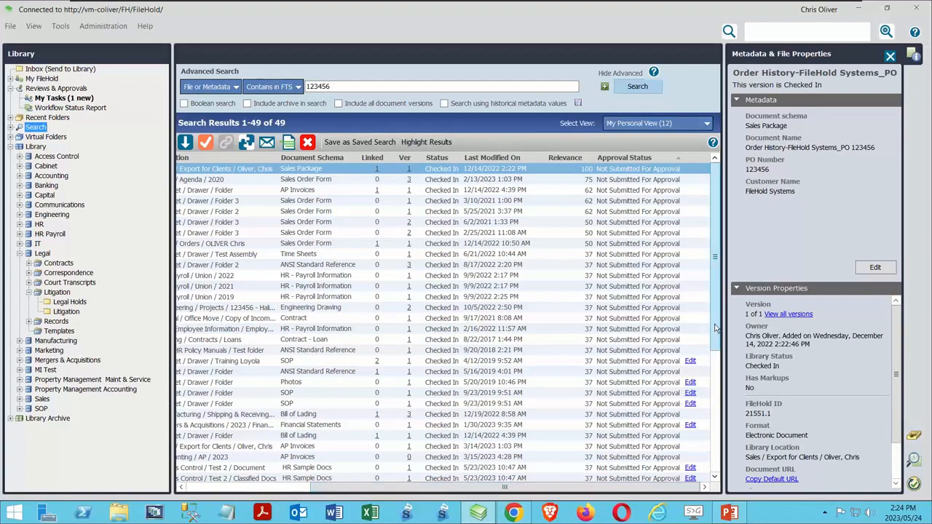
{"action": "left_click_drag", "start_coordinate": [715, 335], "coordinate": [717, 457]}
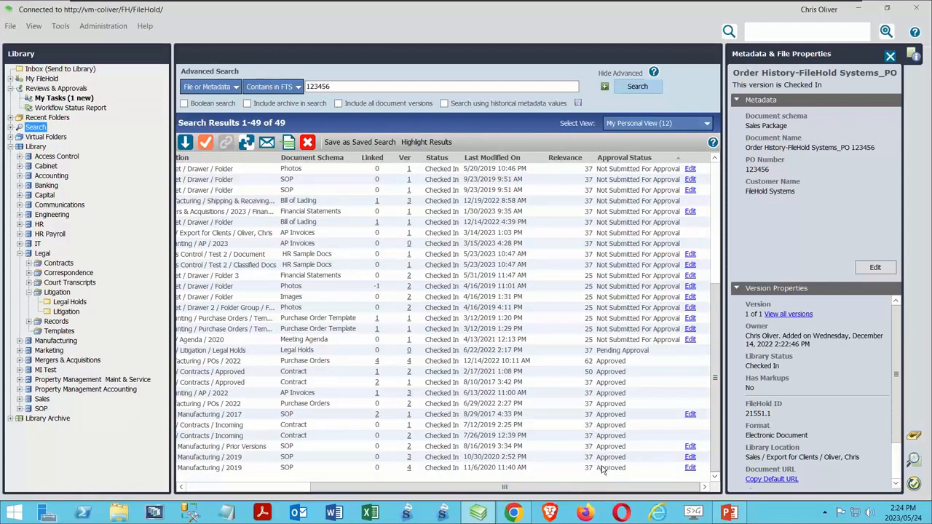
{"action": "key", "text": "ctrl+a"}
{"action": "left_click", "coordinate": [628, 348], "text": "ctrl"}
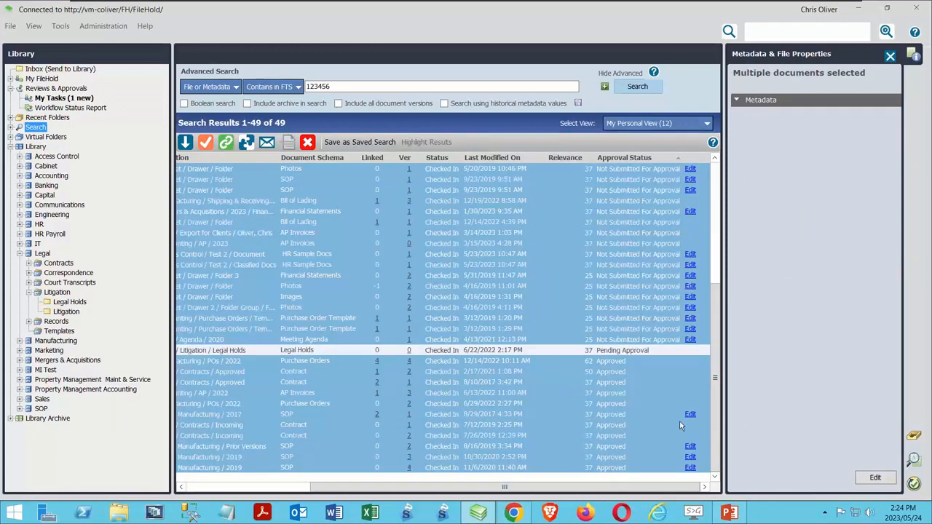
Step: Add the selected documents as supporting documents to the existing 123456_Anticipated Legislation_112023_Legal Holds workflow
{"action": "left_click_drag", "start_coordinate": [716, 335], "coordinate": [730, 176]}
{"action": "scroll", "coordinate": [707, 409], "scroll_direction": "down", "scroll_amount": 7}
{"action": "left_click_drag", "start_coordinate": [400, 485], "coordinate": [276, 486]}
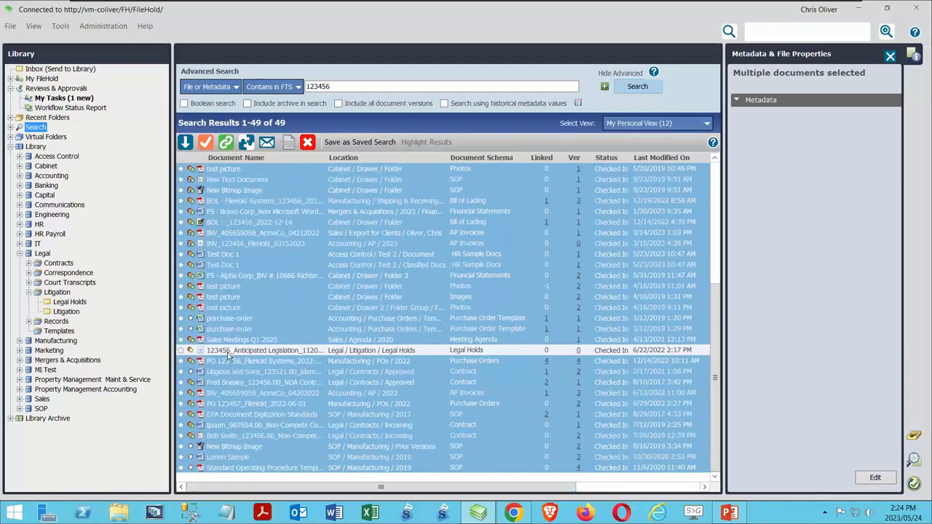
{"action": "right_click", "coordinate": [237, 302]}
{"action": "mouse_move", "coordinate": [318, 349]}
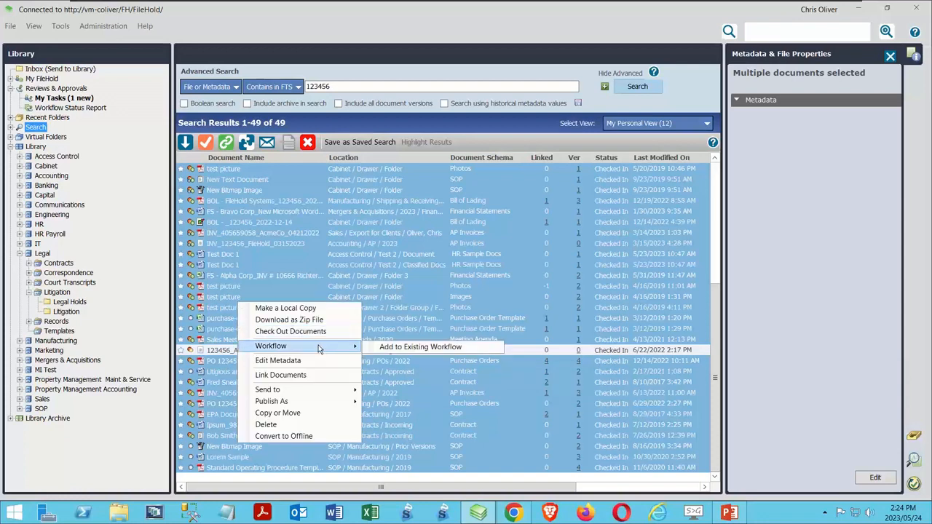
{"action": "left_click", "coordinate": [407, 348]}
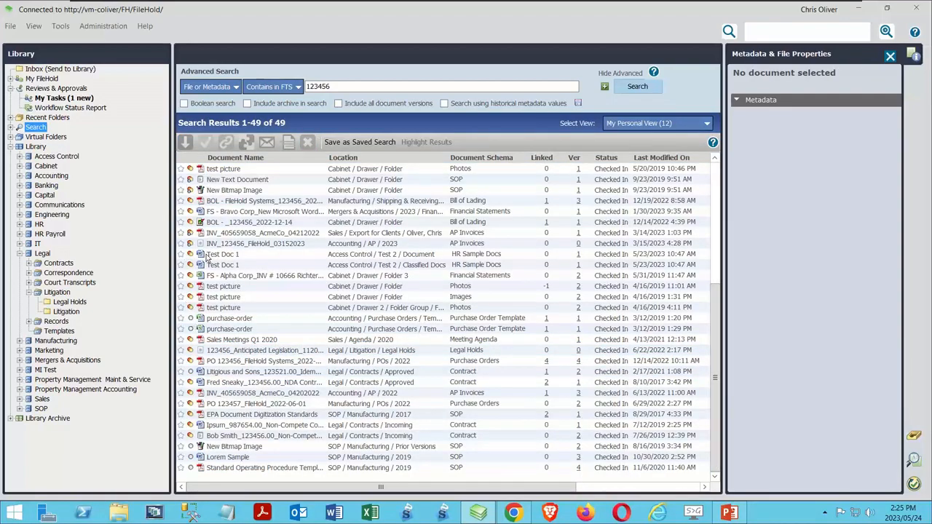
Step: Inspect New Bitmap Image, and review the Legal Holds workflow's tasks and associated documents in the Workflow Status Report
{"action": "left_click", "coordinate": [235, 190]}
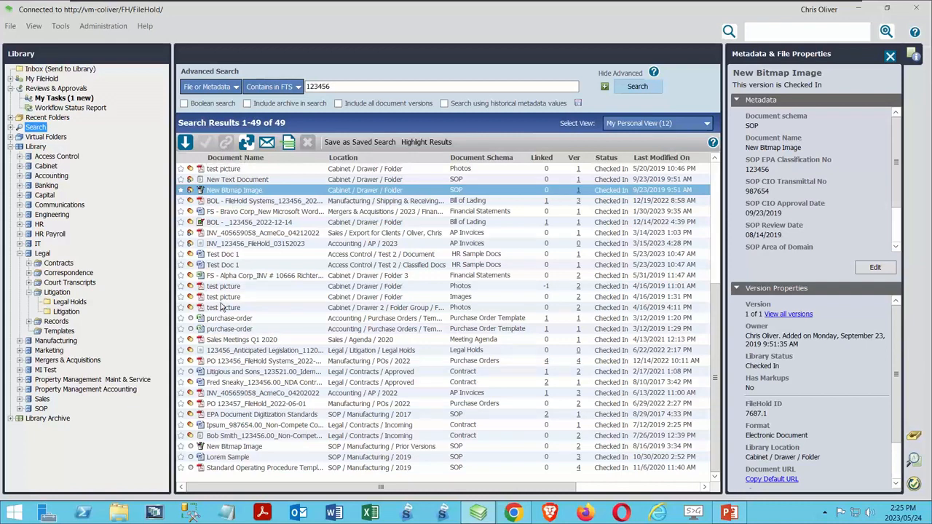
{"action": "left_click", "coordinate": [66, 108]}
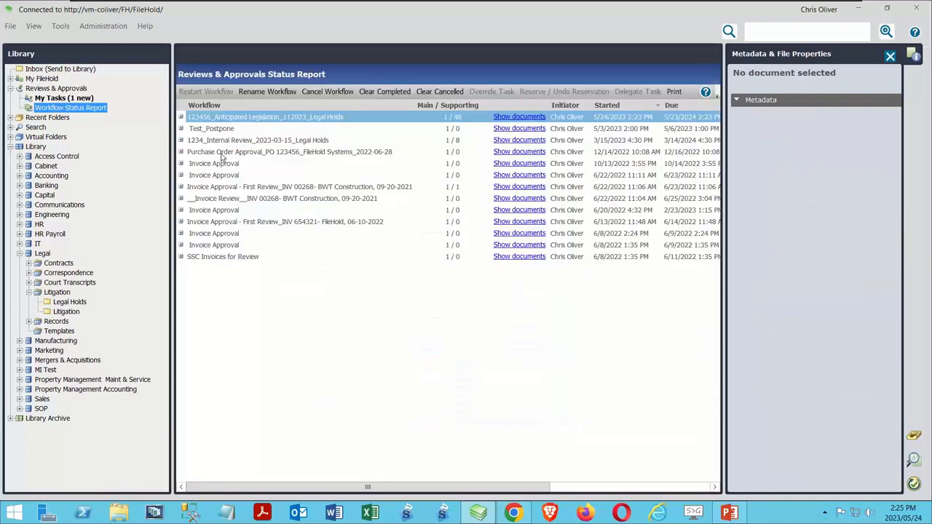
{"action": "left_click", "coordinate": [181, 117]}
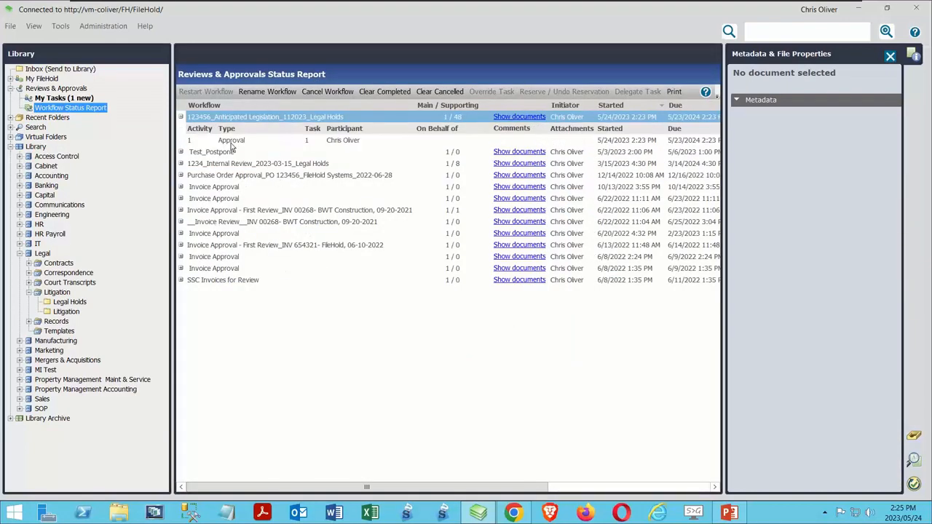
{"action": "left_click", "coordinate": [519, 117]}
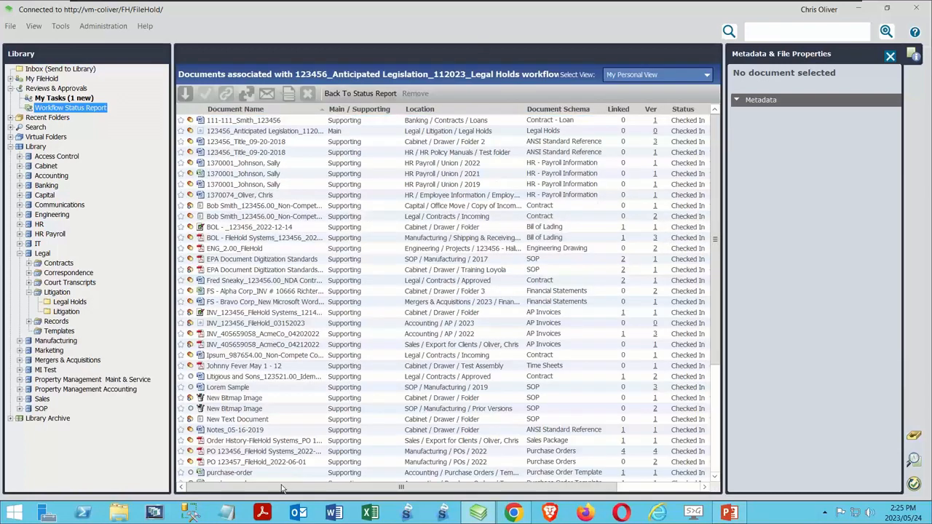
{"action": "left_click", "coordinate": [331, 132]}
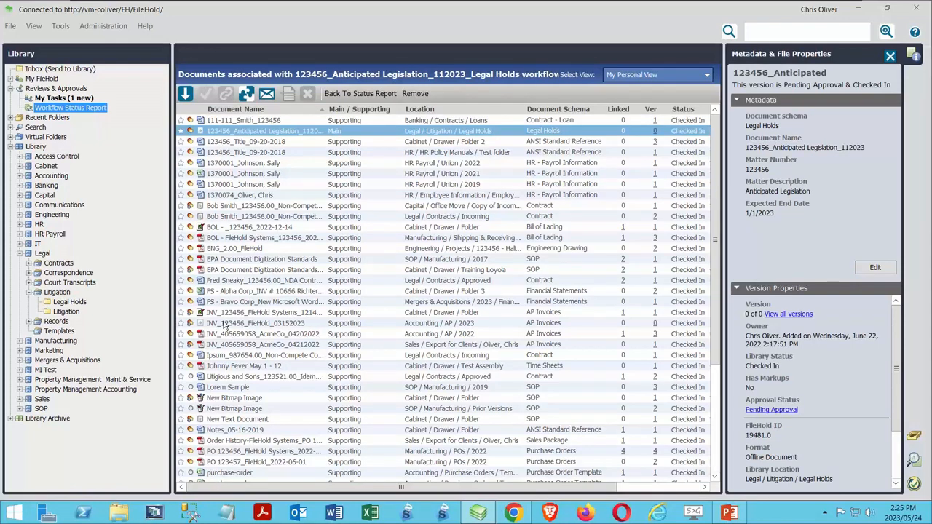
Step: Open the pending task of the 123456_Anticipated Legislation_112023_Legal Holds workflow for completion and choose to approve it
{"action": "left_click", "coordinate": [65, 98]}
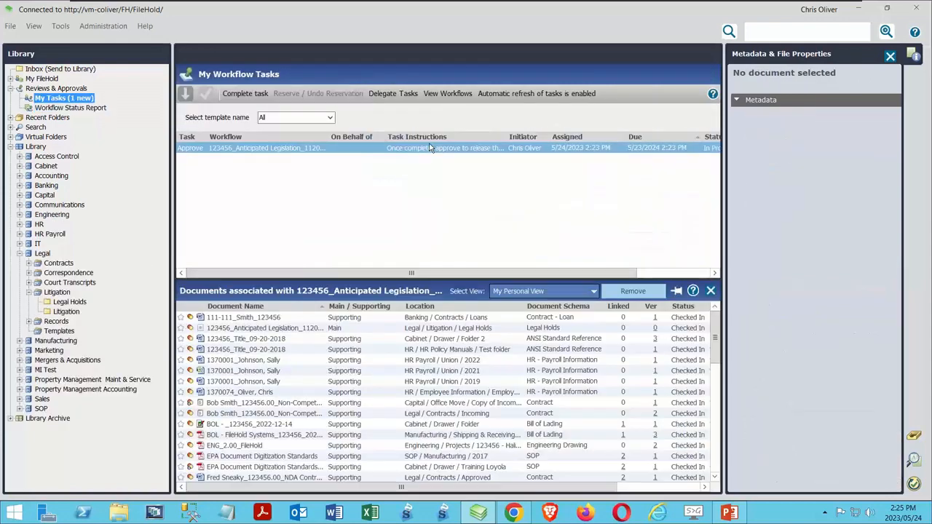
{"action": "left_click", "coordinate": [246, 93]}
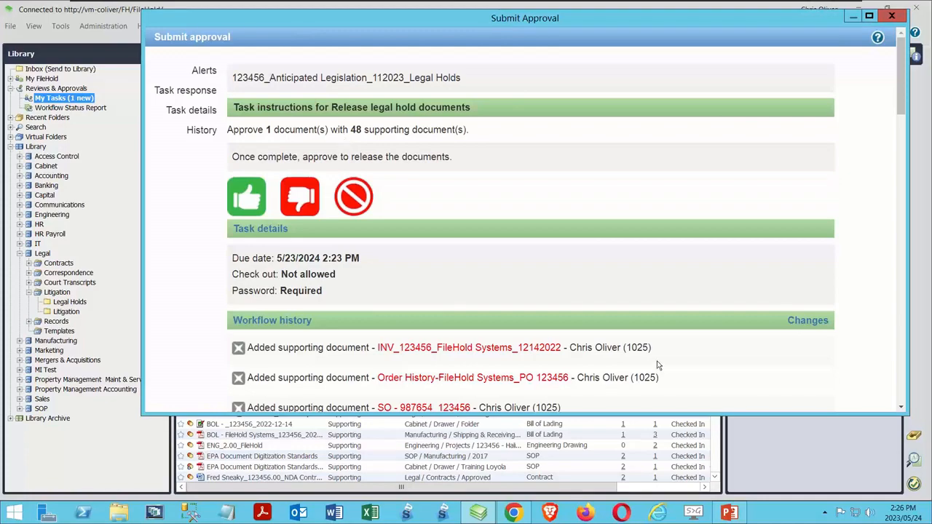
{"action": "left_click_drag", "start_coordinate": [903, 72], "coordinate": [905, 31]}
{"action": "left_click", "coordinate": [244, 195]}
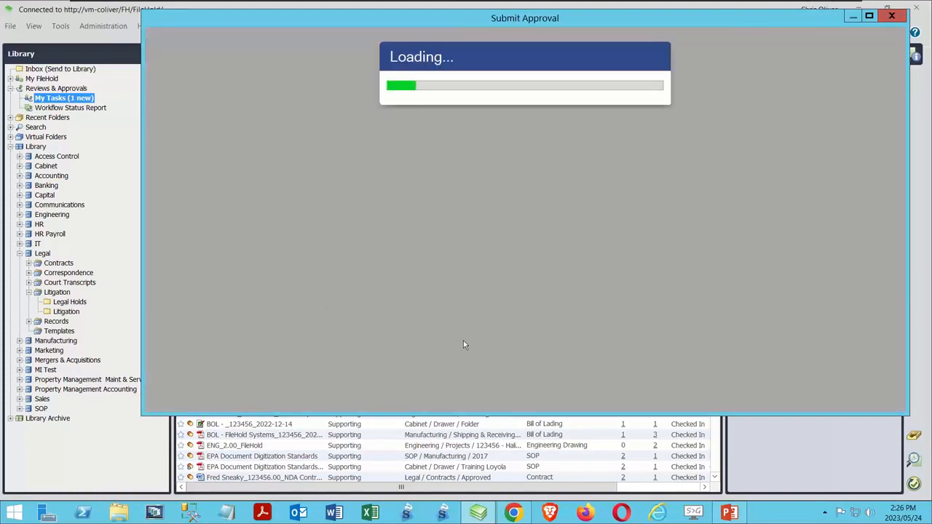
Step: Add the approval comment "Legal action did not move forward.", enter the account password, and submit the approval
{"action": "scroll", "coordinate": [284, 206], "scroll_direction": "down", "scroll_amount": 2}
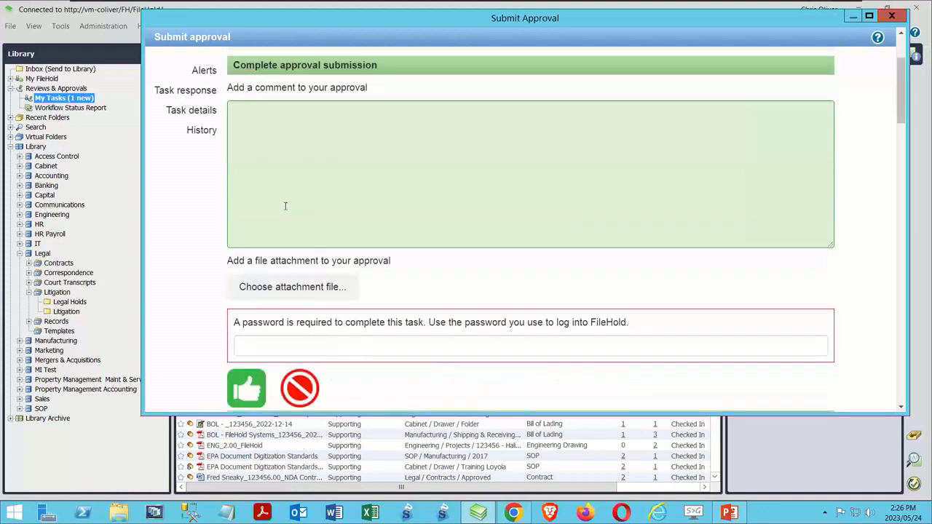
{"action": "type", "text": "Le"}
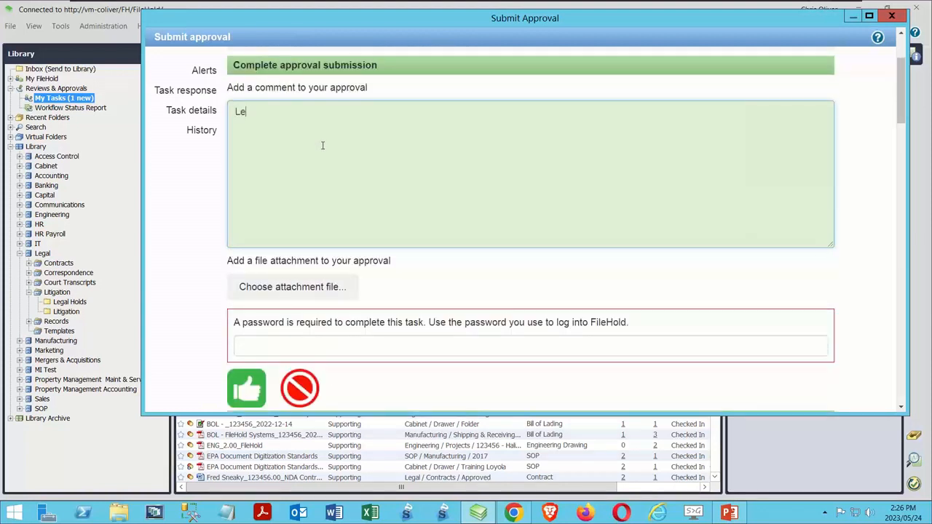
{"action": "type", "text": "gal action did not move forward."}
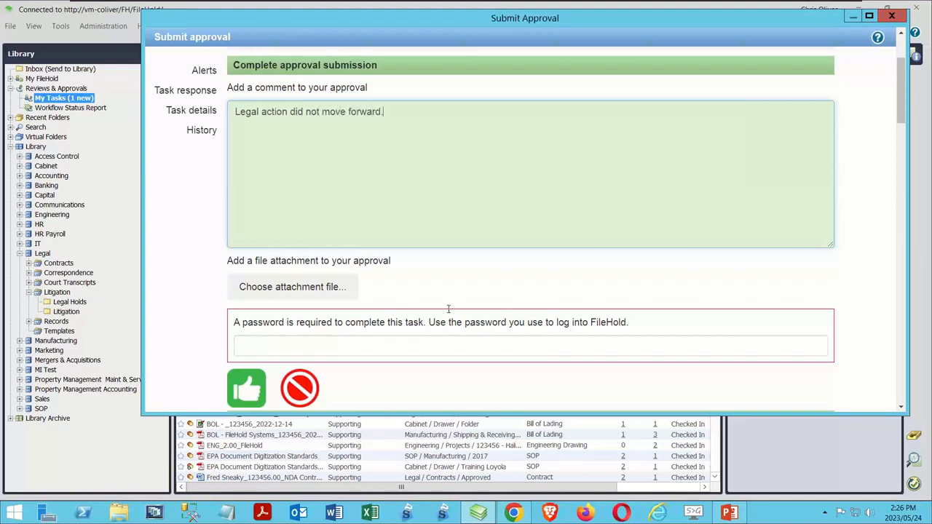
{"action": "left_click", "coordinate": [353, 347]}
{"action": "type", "text": "••"}
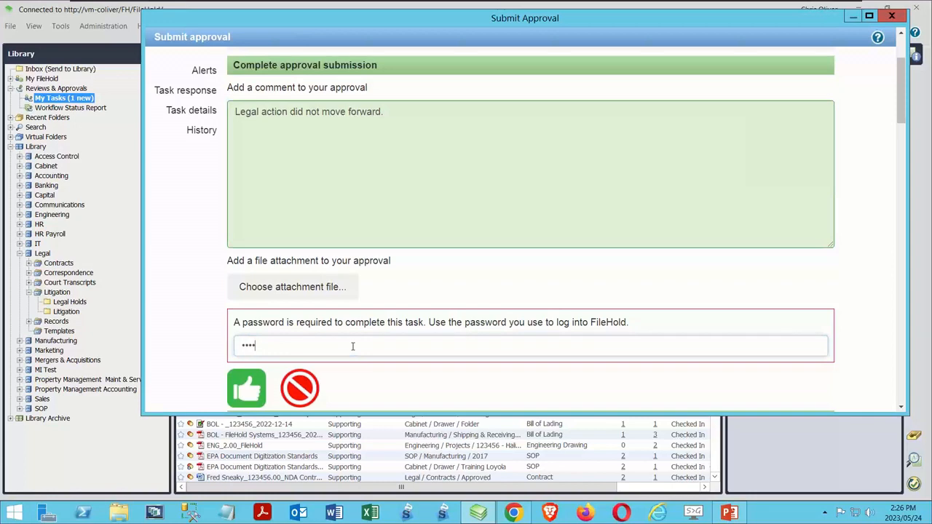
{"action": "left_click", "coordinate": [246, 393]}
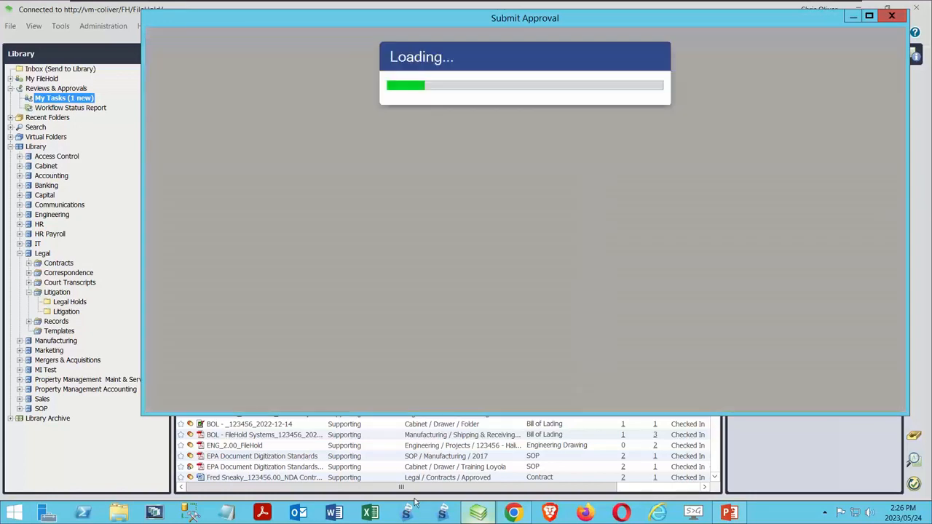
{"action": "mouse_move", "coordinate": [474, 513]}
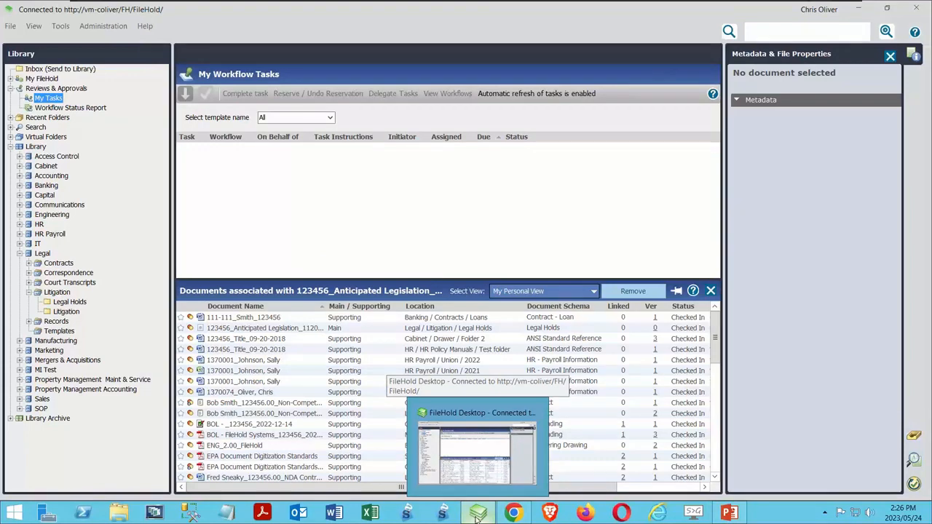
Step: Return to the 123456 search results and review the Approval Status of the listed documents
{"action": "left_click", "coordinate": [58, 139]}
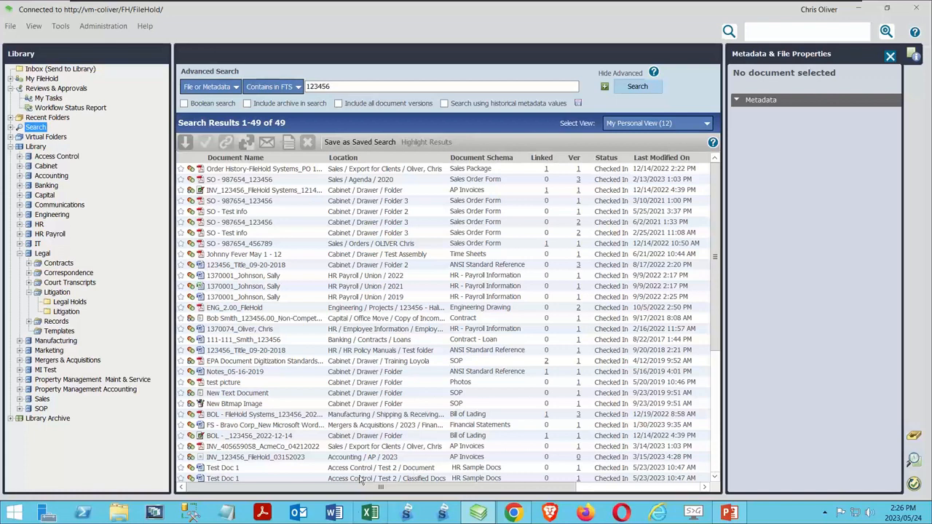
{"action": "left_click_drag", "start_coordinate": [363, 486], "coordinate": [486, 513]}
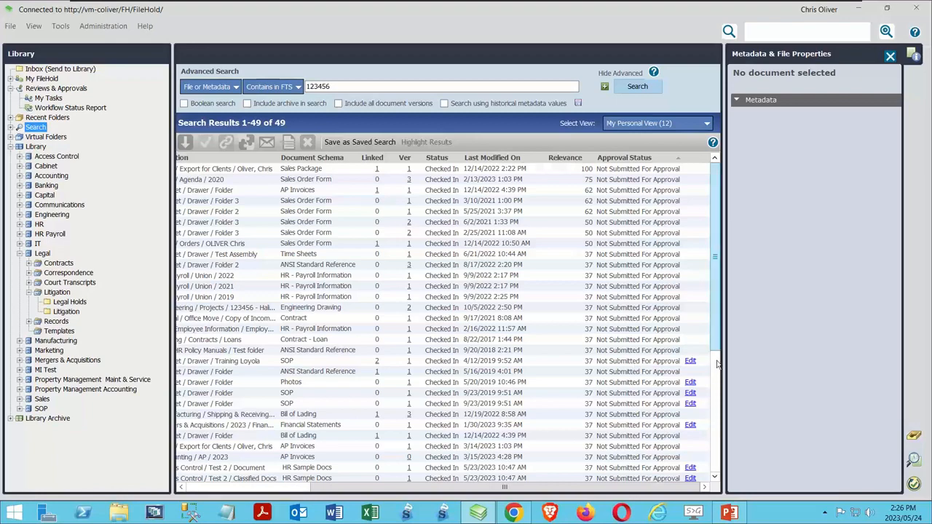
{"action": "scroll", "coordinate": [717, 364], "scroll_direction": "down", "scroll_amount": 7}
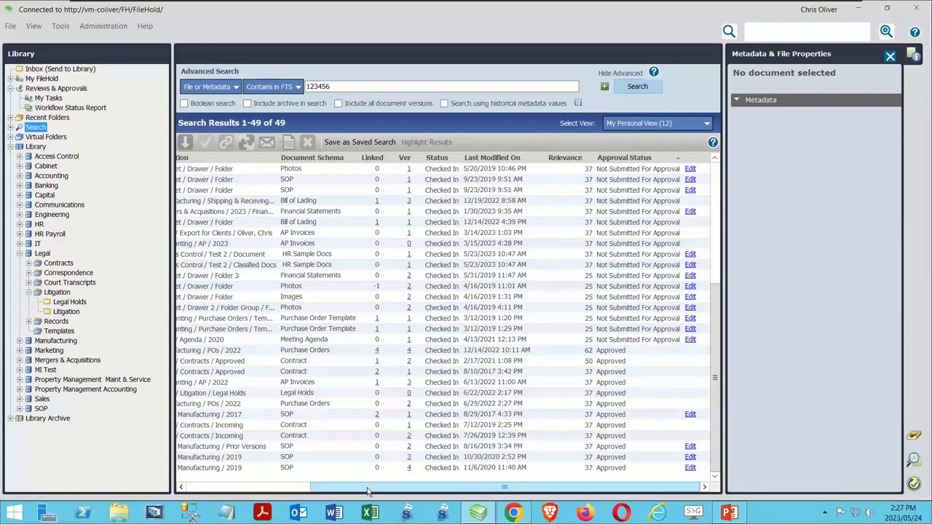
{"action": "left_click", "coordinate": [242, 488]}
{"action": "left_click", "coordinate": [242, 488]}
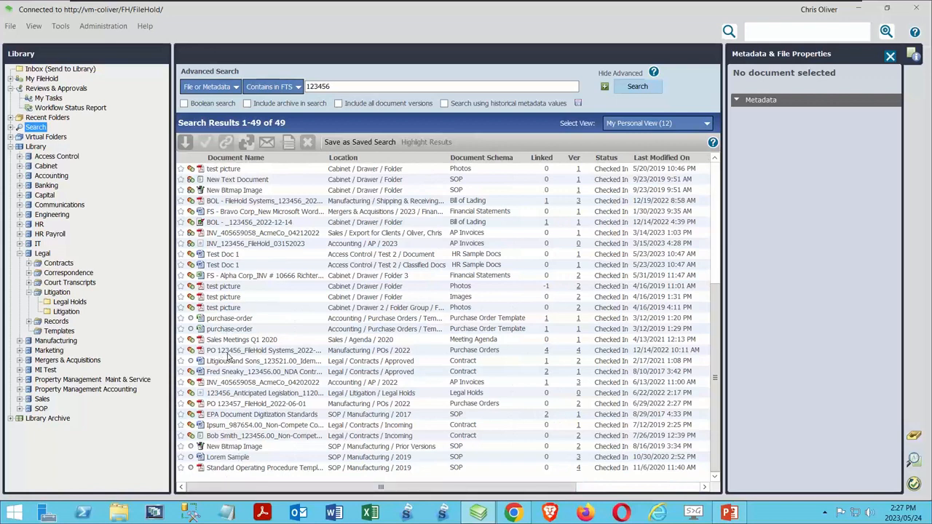
Step: View the sign-off sheet of 123456_Anticipated Legislation_112023, examine its latest approval entry, and close the sheet
{"action": "left_click", "coordinate": [226, 393]}
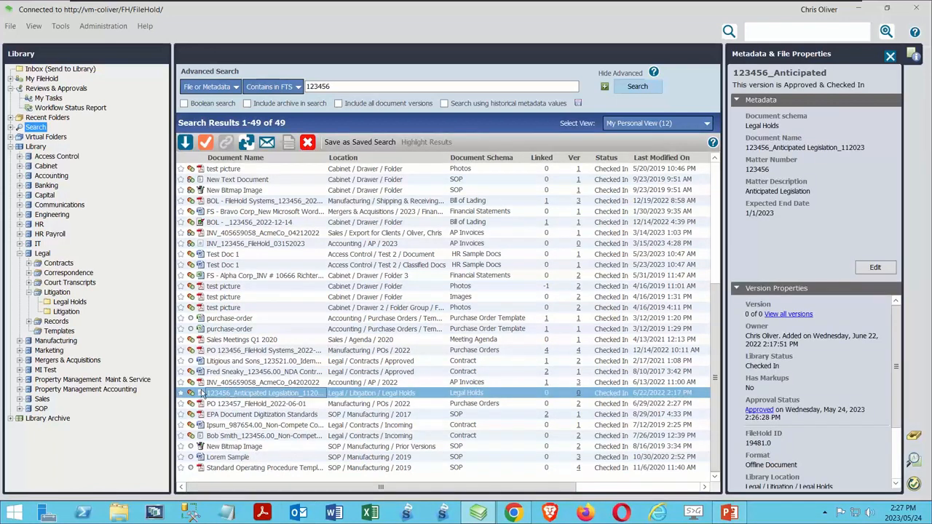
{"action": "right_click", "coordinate": [256, 397]}
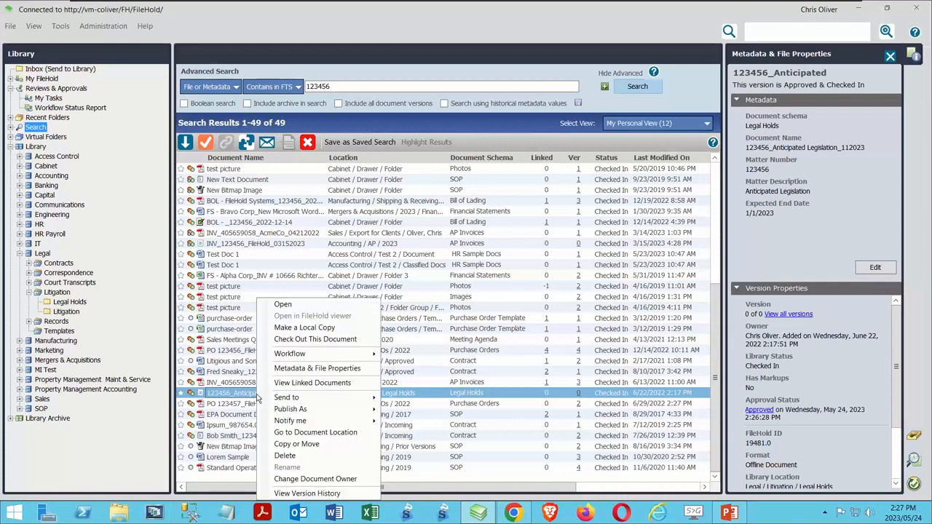
{"action": "mouse_move", "coordinate": [353, 355]}
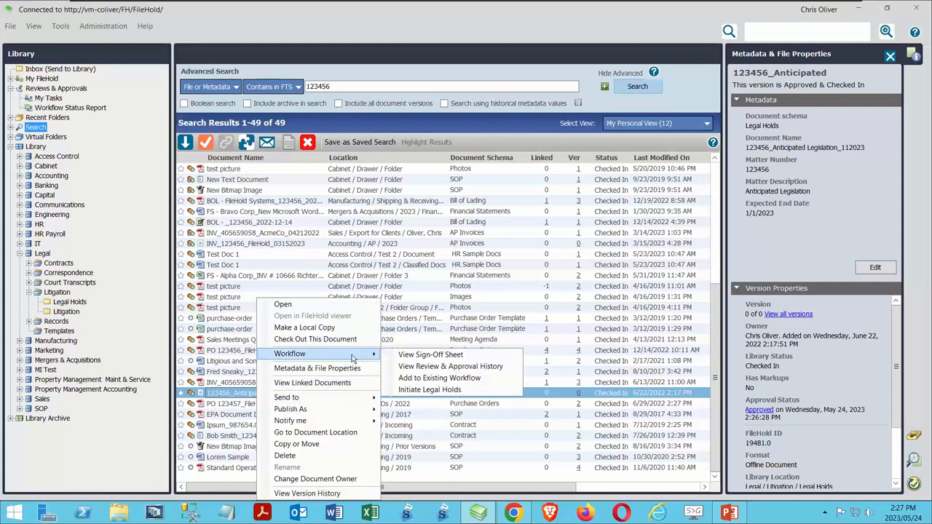
{"action": "left_click", "coordinate": [457, 356]}
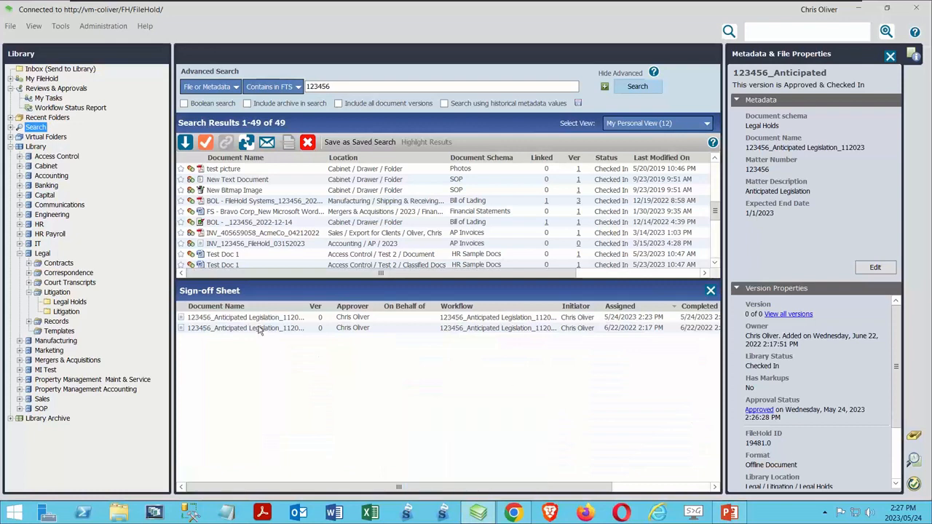
{"action": "left_click", "coordinate": [260, 319]}
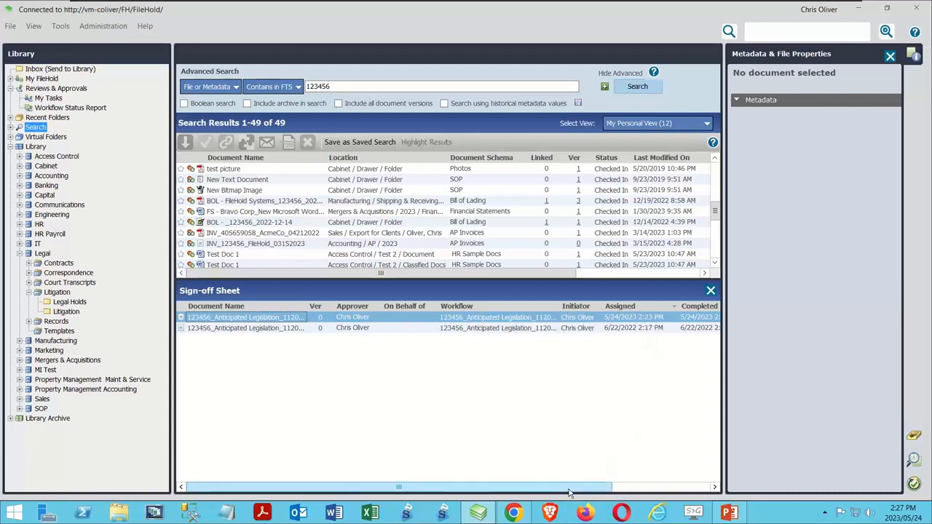
{"action": "left_click_drag", "start_coordinate": [582, 489], "coordinate": [477, 434]}
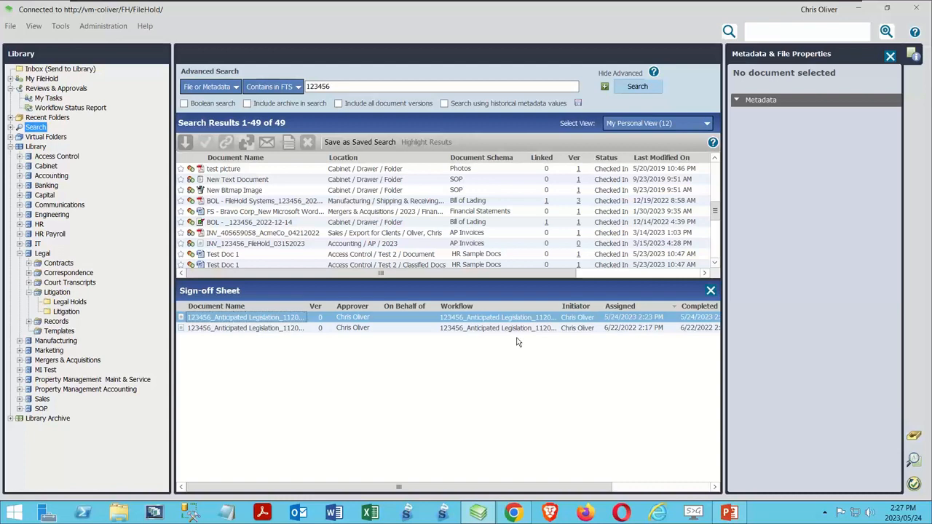
{"action": "left_click", "coordinate": [710, 291]}
Step: Expand the 123456_Anticipated Legislation_112023_Legal Holds workflow in the Workflow Status Report and show its associated documents
{"action": "left_click", "coordinate": [52, 109]}
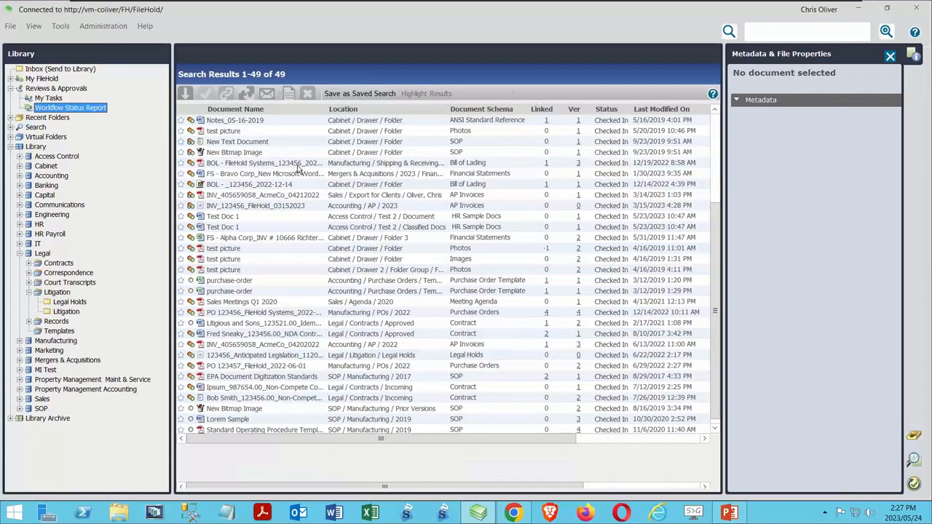
{"action": "left_click", "coordinate": [181, 117]}
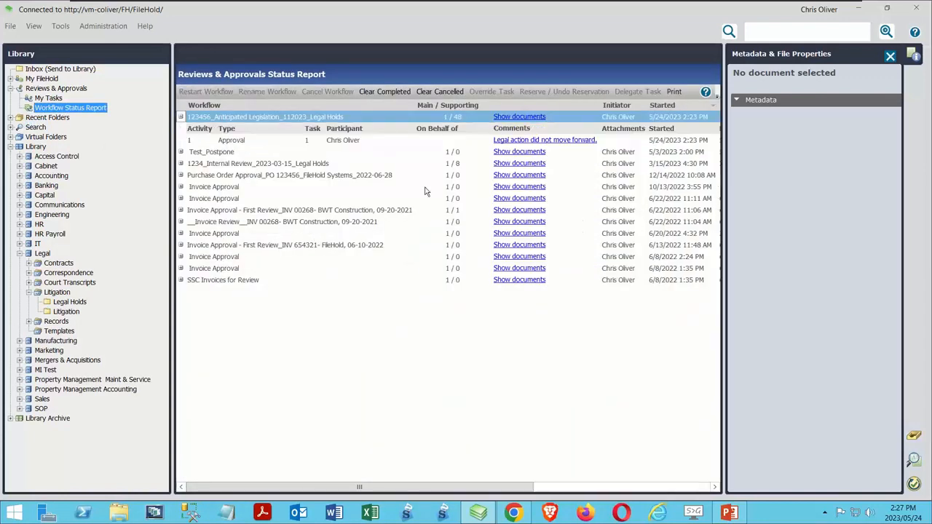
{"action": "left_click", "coordinate": [521, 116]}
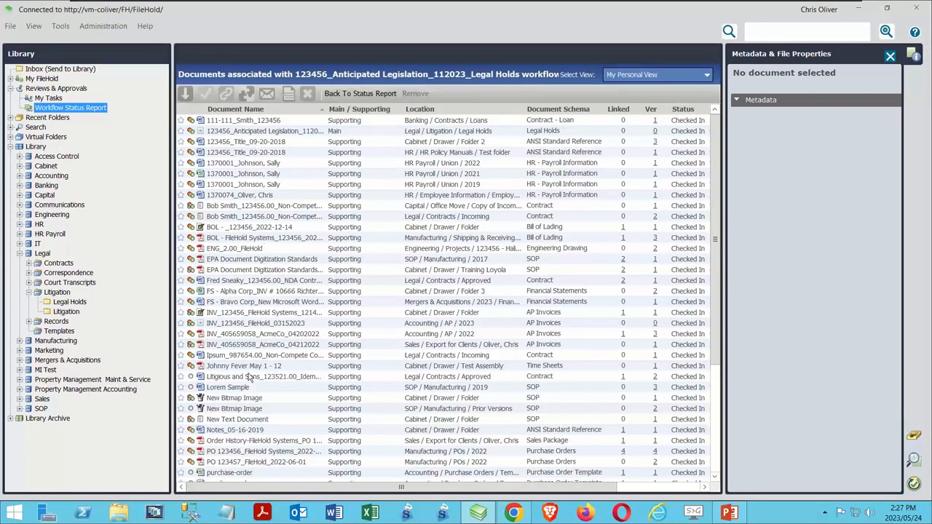